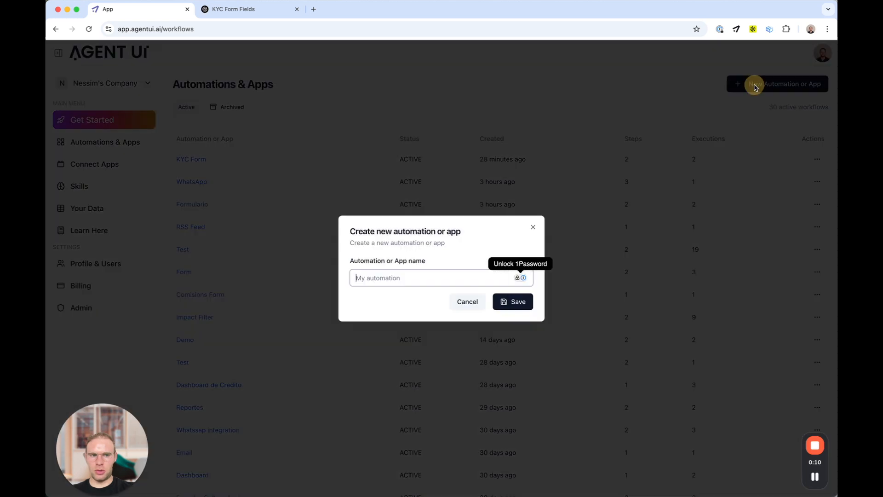
Step: Create and save a new automation named 'KYC Form'
type("KYC Form")
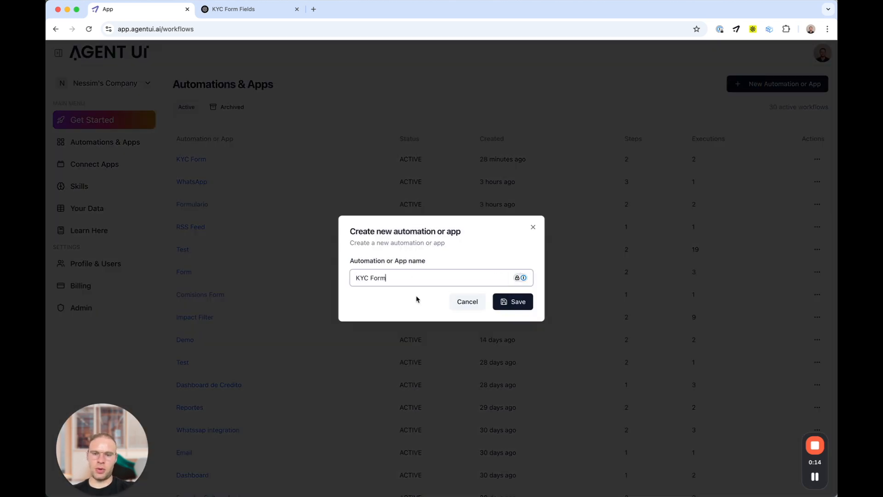
left_click(510, 301)
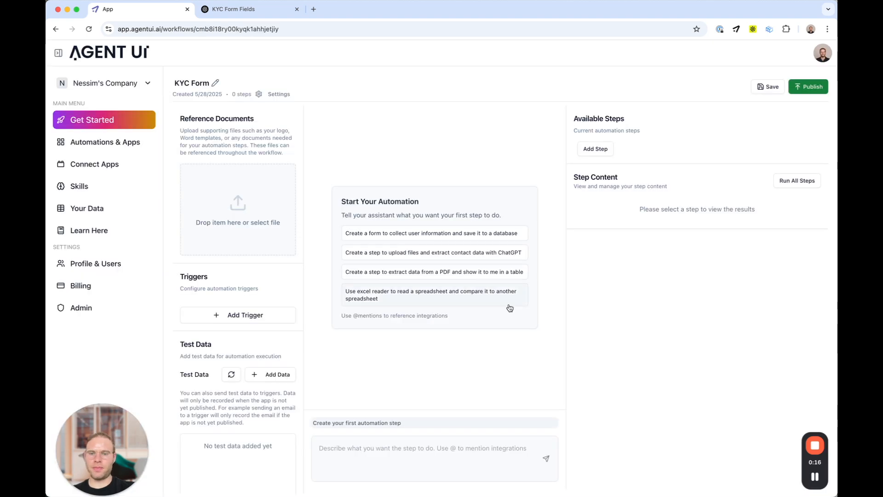
left_click(380, 445)
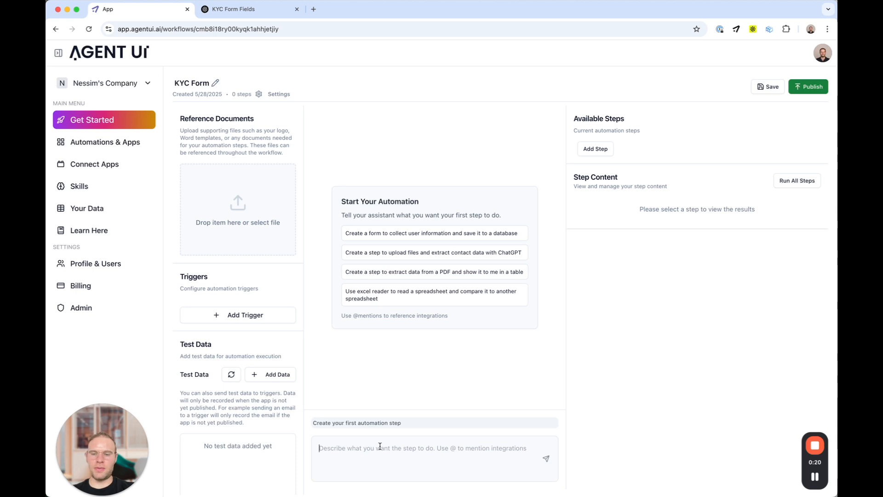
Step: Write the first-step request for a company KYC form saved to a database, pasting in the field list
type("please crea")
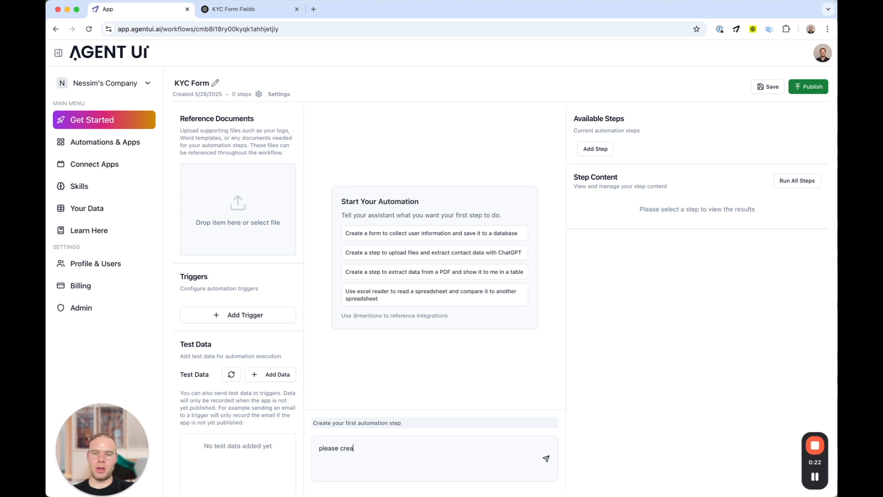
type("te a kyc form for my company using this")
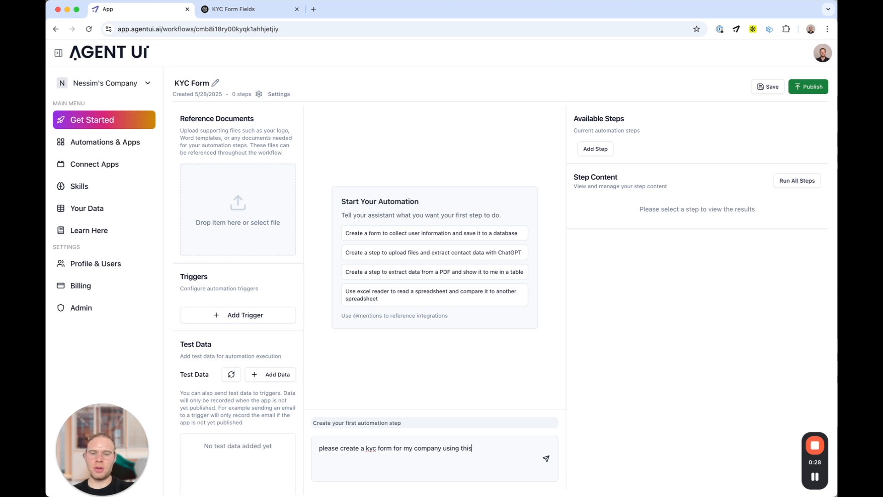
key("BackSpace")
key("BackSpace")
key("BackSpace")
key("BackSpace")
key("BackSpace")
type("se create a kyc form for my company and save")
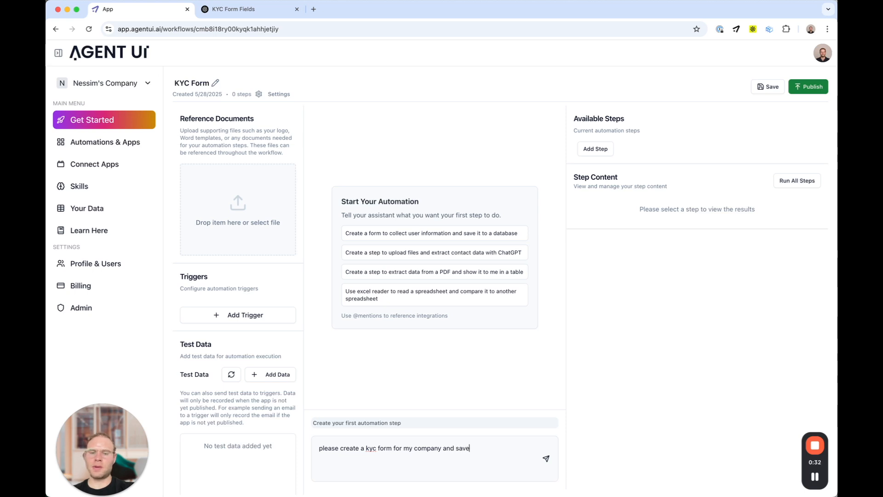
type(" it to a data")
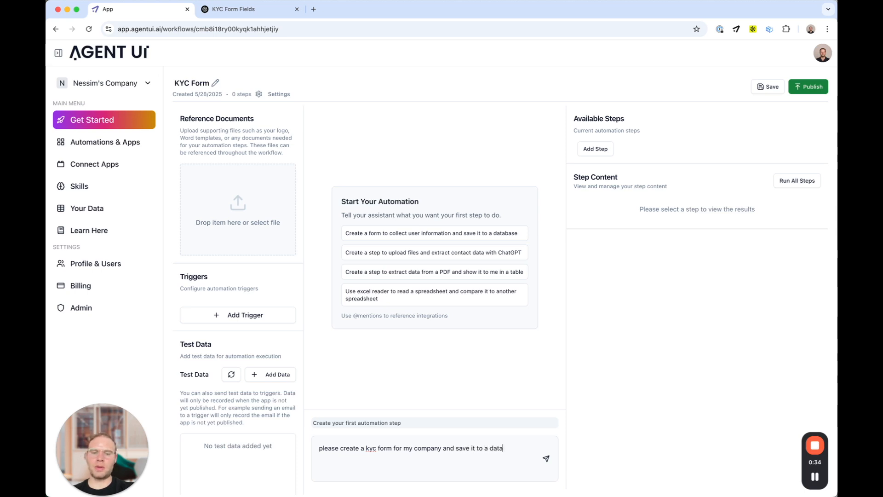
type("base and please include this fields:")
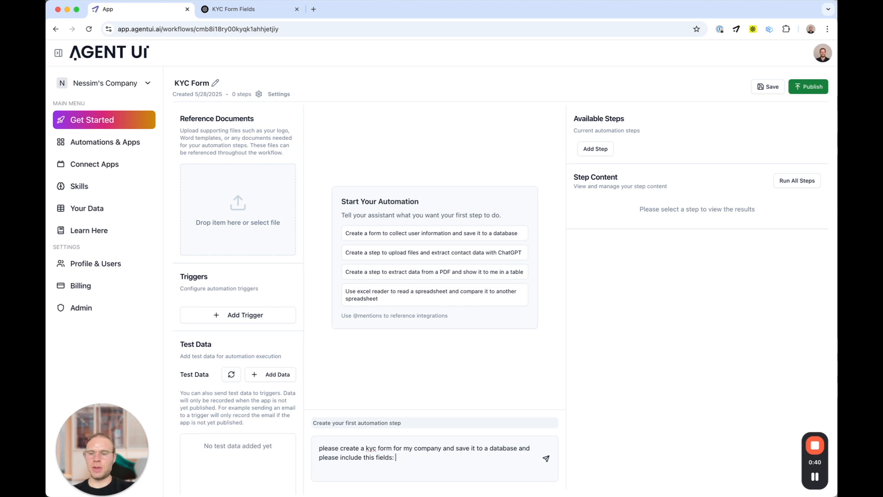
key("super+v")
scroll(369, 456, "up", 10)
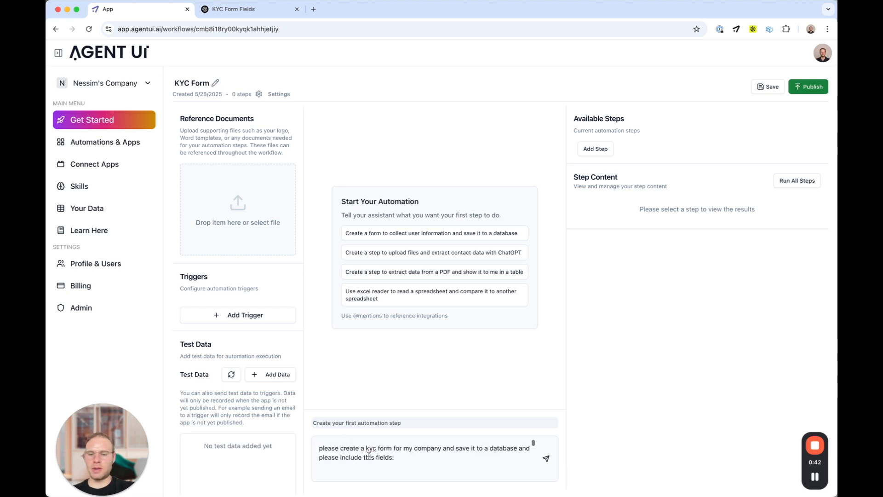
scroll(366, 457, "down", 3)
scroll(364, 459, "down", 4)
scroll(364, 459, "down", 6)
scroll(364, 458, "down", 6)
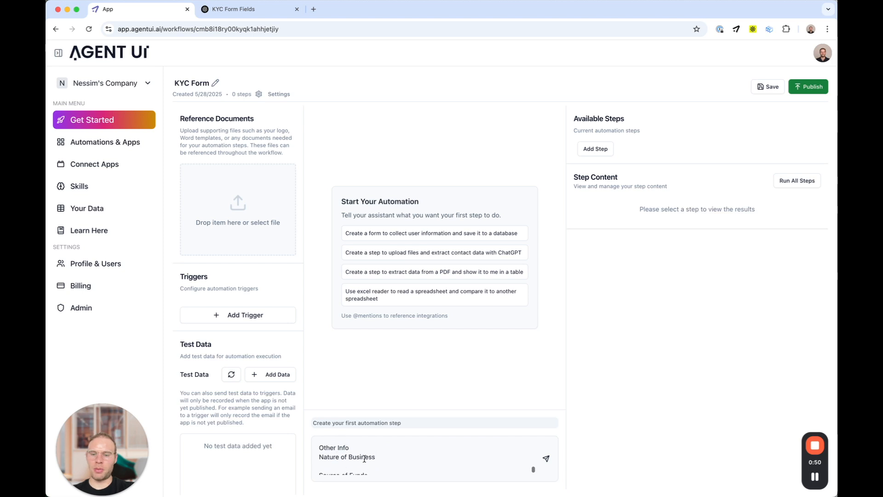
scroll(366, 456, "down", 3)
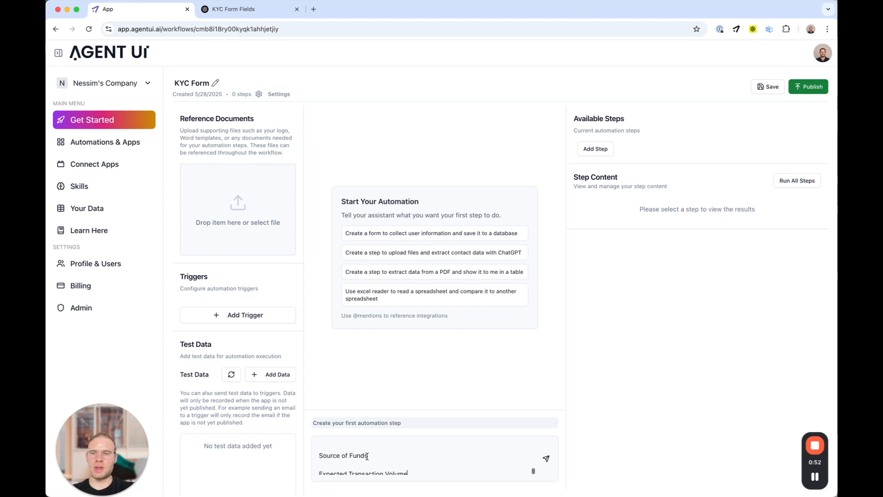
Step: Upload Logo 1.1.png from the Brand book folder as a public reference document
left_click(241, 224)
left_click(354, 194)
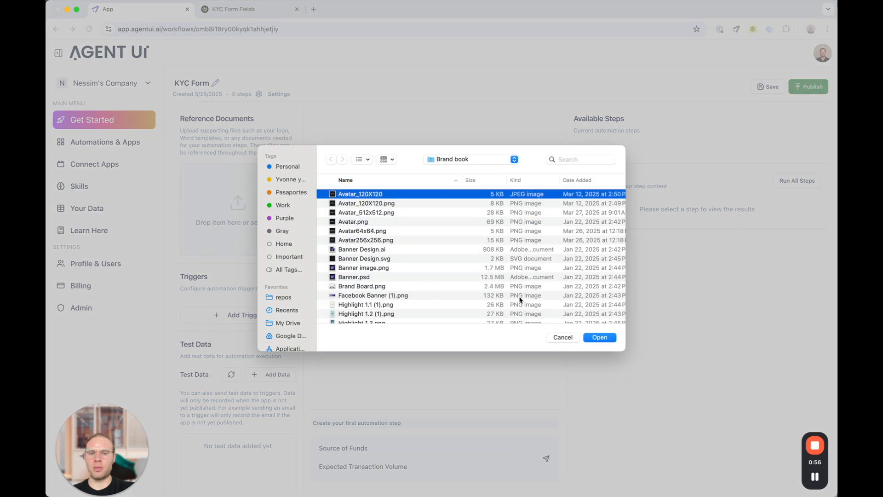
scroll(423, 282, "down", 6)
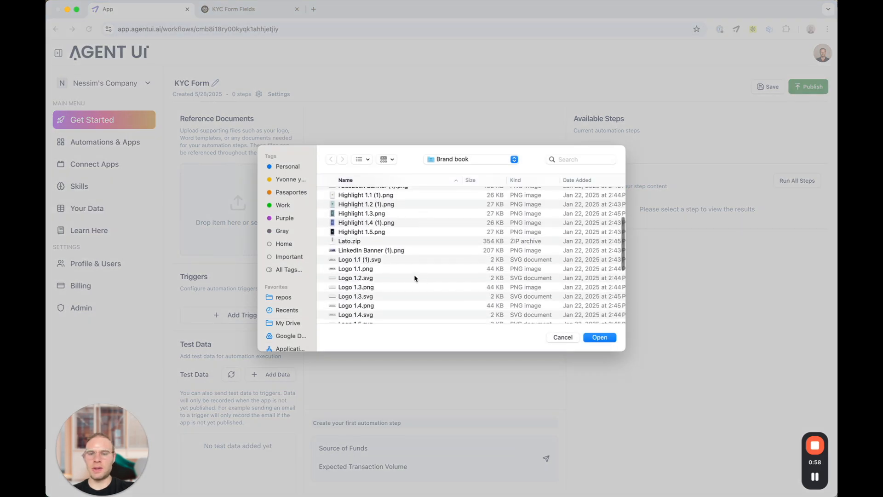
left_click(367, 269)
left_click(600, 337)
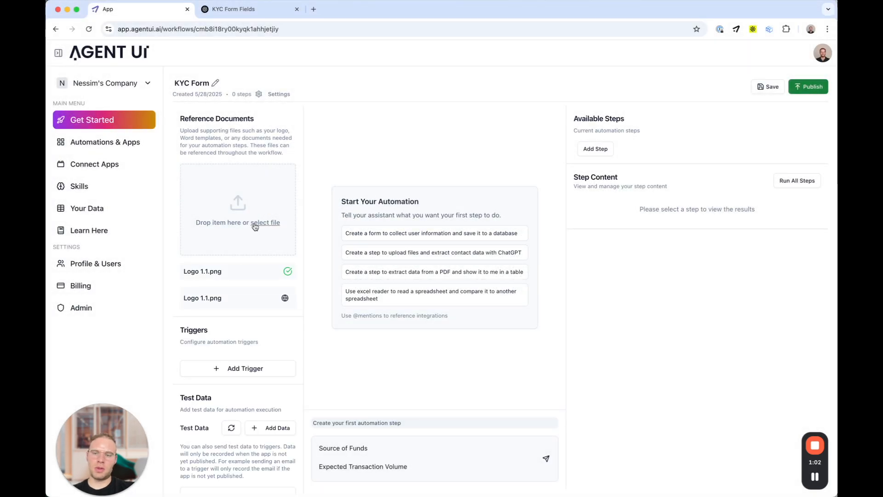
left_click(286, 300)
left_click(444, 458)
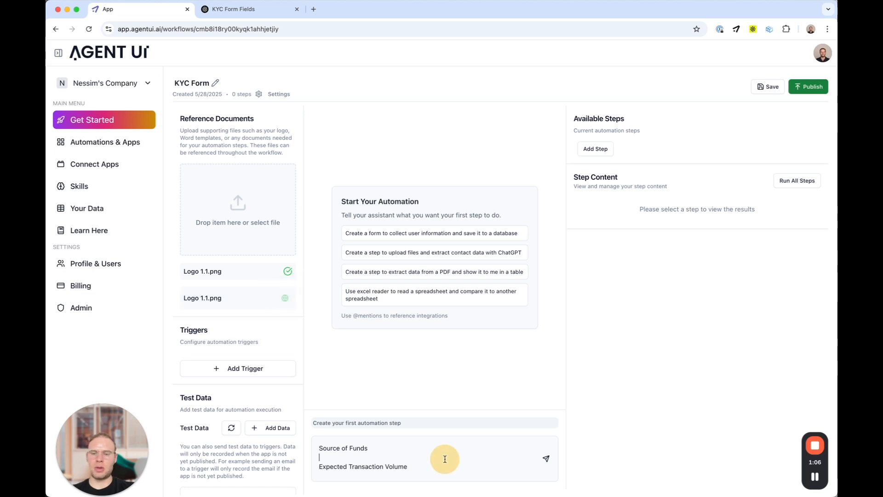
Step: Send the KYC form request, then check Step 1's results and its KYC form preview
left_click(546, 460)
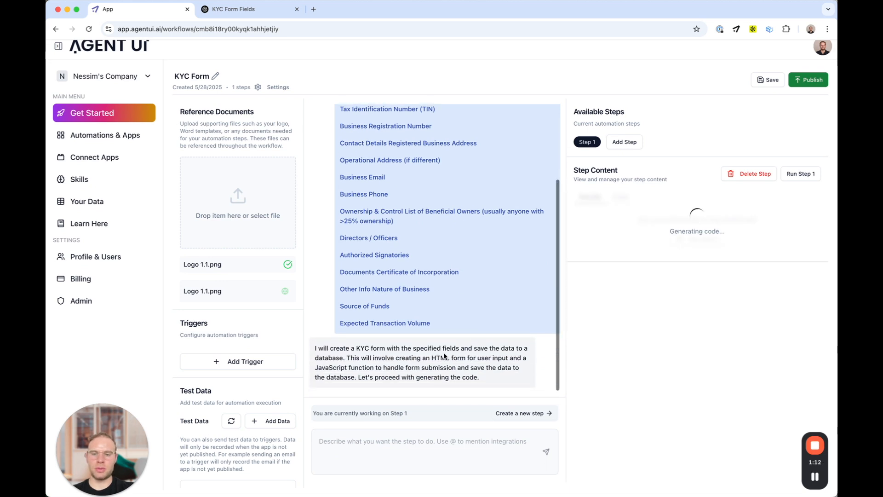
left_click_drag(313, 348, 483, 377)
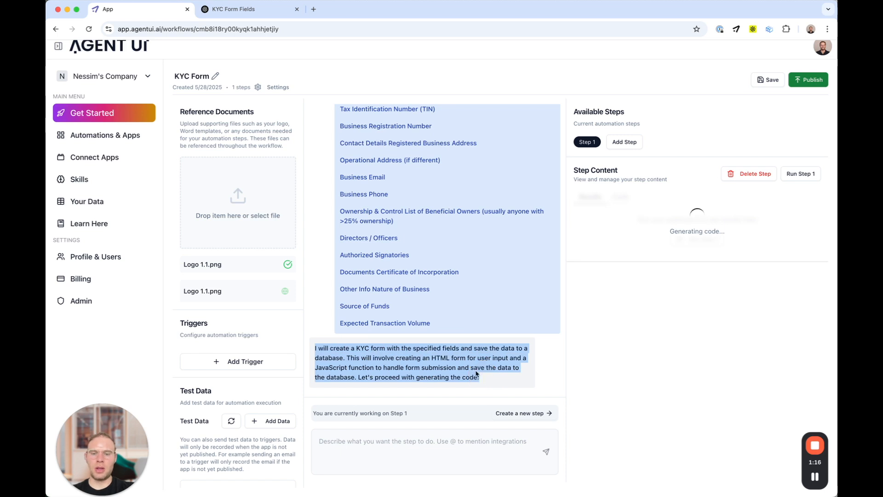
left_click(465, 366)
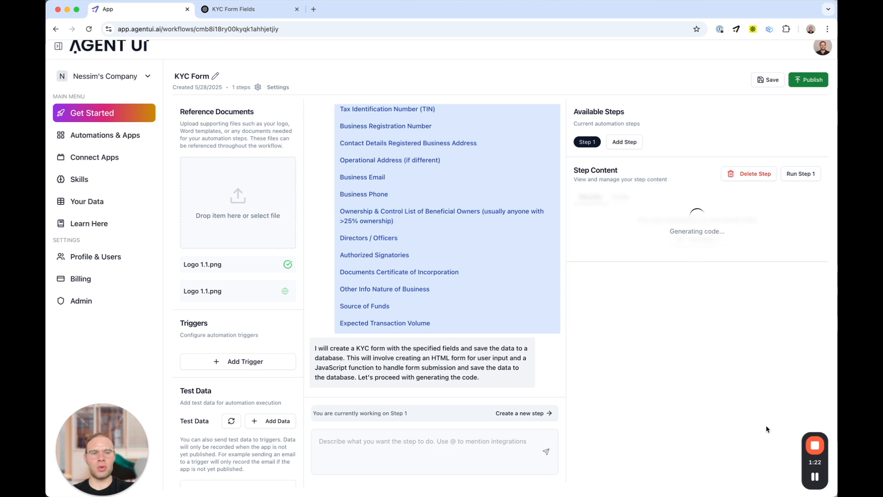
left_click(818, 480)
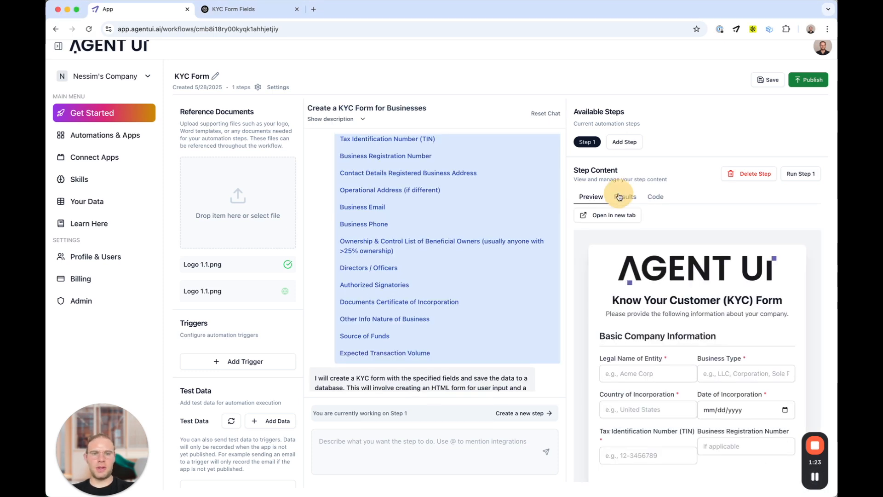
left_click(619, 198)
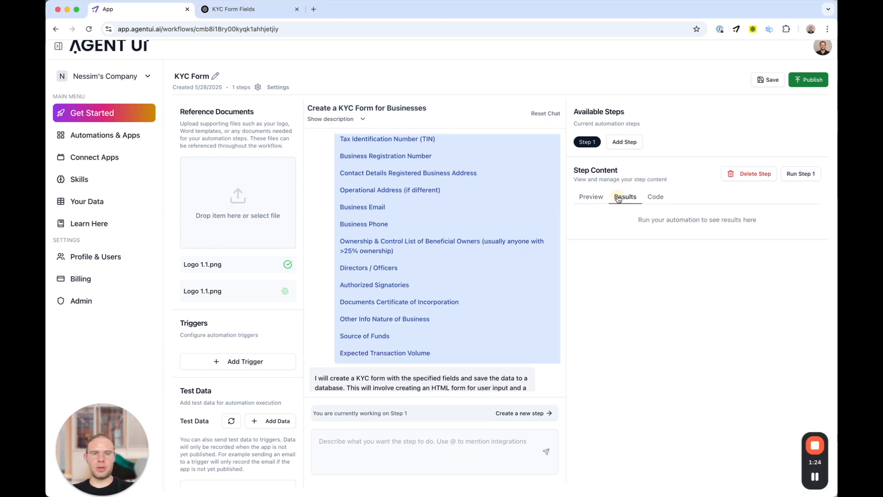
left_click(591, 200)
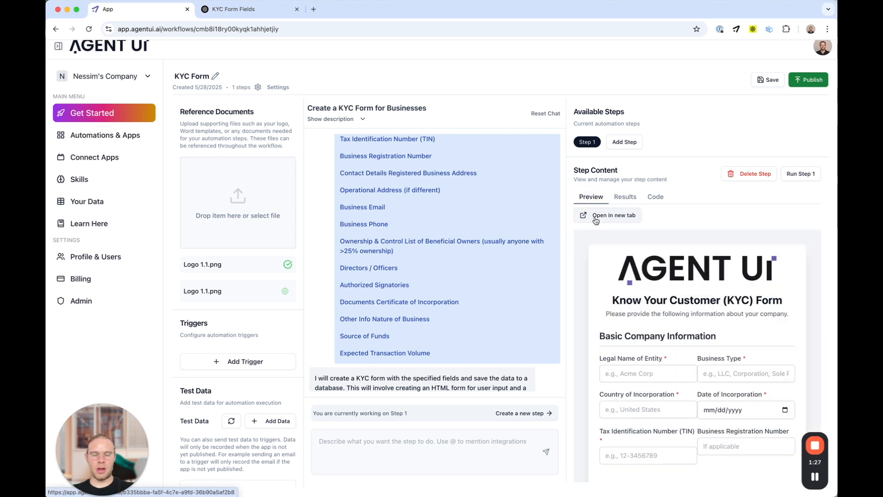
Step: Enter the legal entity name, business type, and United States as country of incorporation
scroll(652, 327, "down", 5)
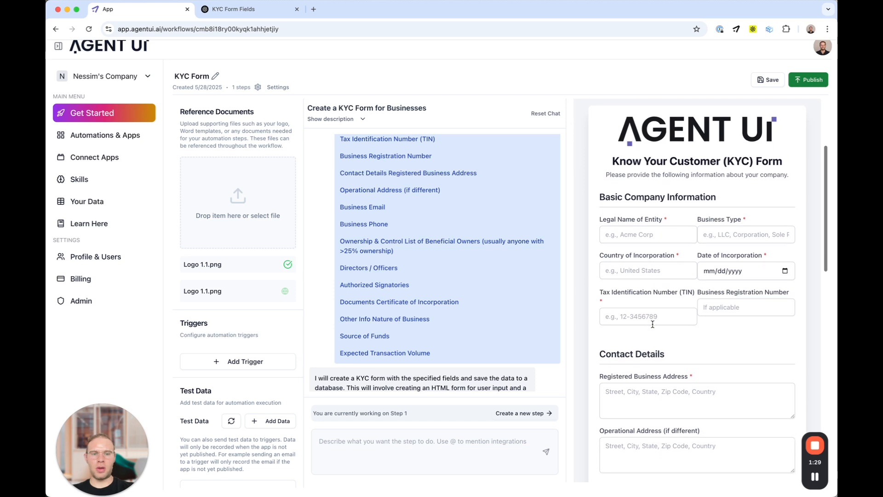
left_click(624, 235)
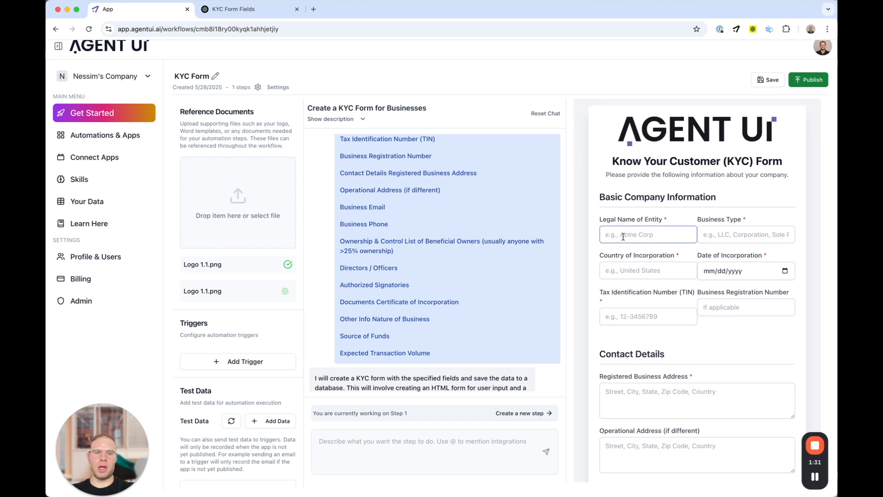
type("Ness")
key("BackSpace")
key("BackSpace")
key("BackSpace")
key("BackSpace")
type("AgentUI")
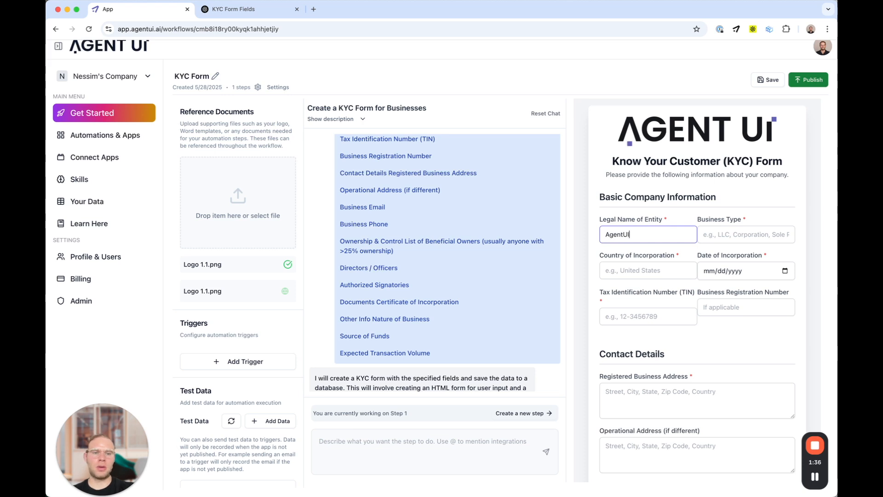
key("Tab")
type("L")
key("Tab")
type("United Sta")
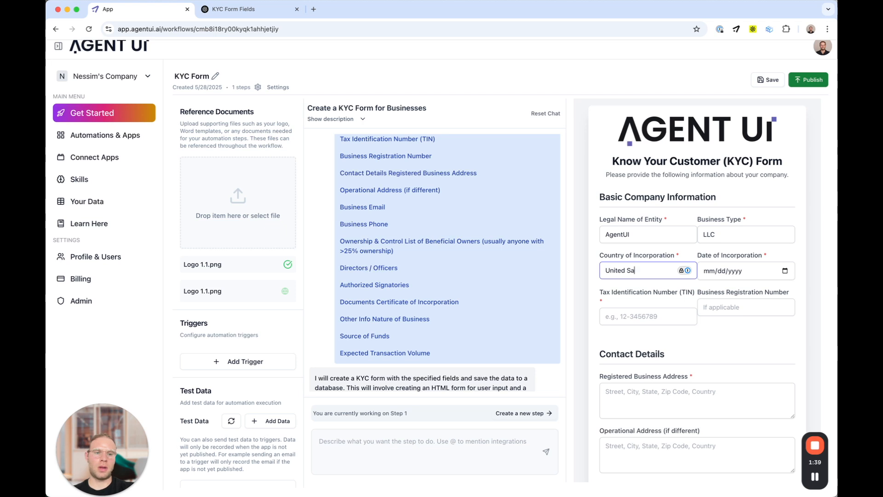
type("tes")
Step: Set the incorporation date to May 5, 2025 and the Tax Identification Number to 22222
left_click(785, 271)
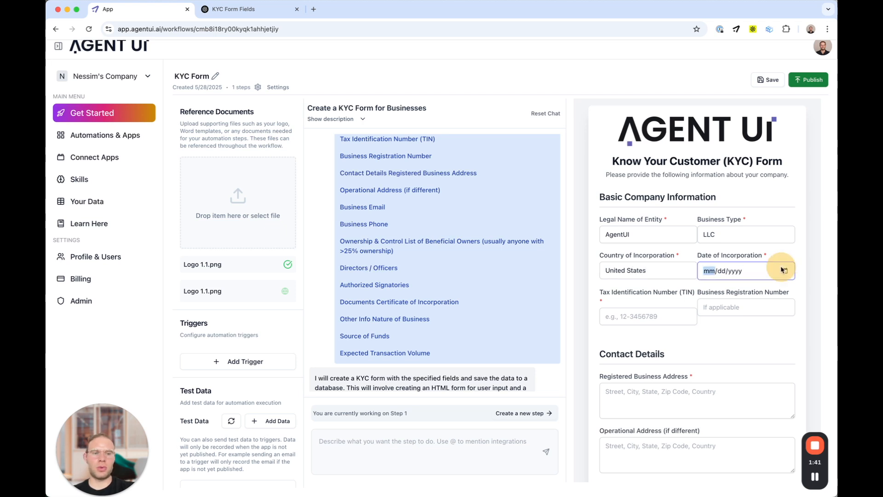
left_click(718, 336)
left_click(657, 321)
type("22222")
Step: Enter Florida as the registered address, plus the business e-mail and phone number
left_click(716, 306)
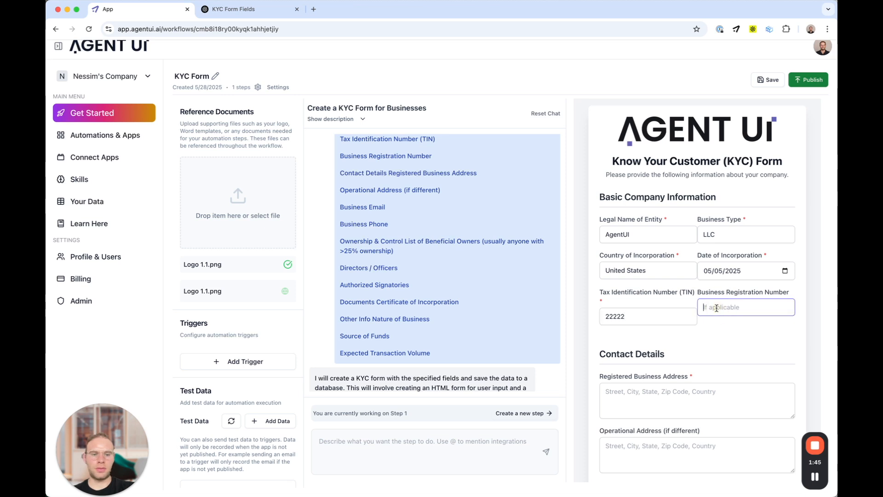
scroll(707, 303, "down", 3)
left_click(663, 274)
type("FLorida")
key("Tab")
scroll(696, 276, "down", 2)
key("Tab")
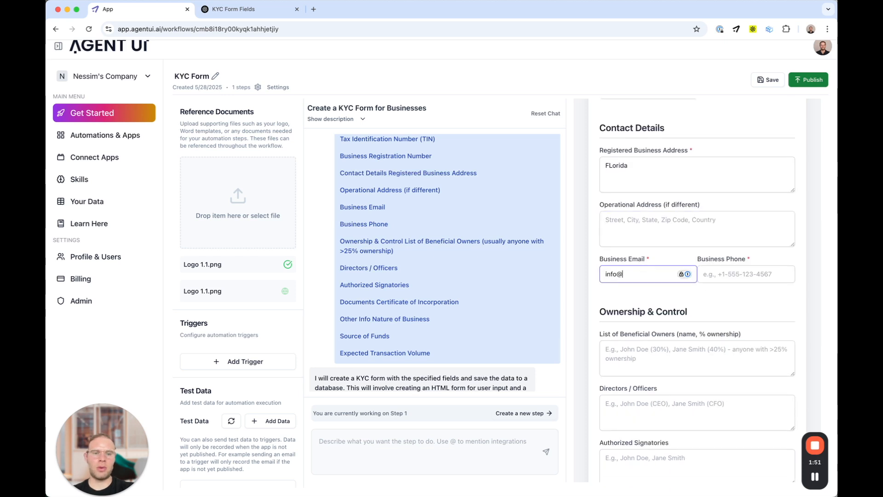
key("Tab")
type("4")
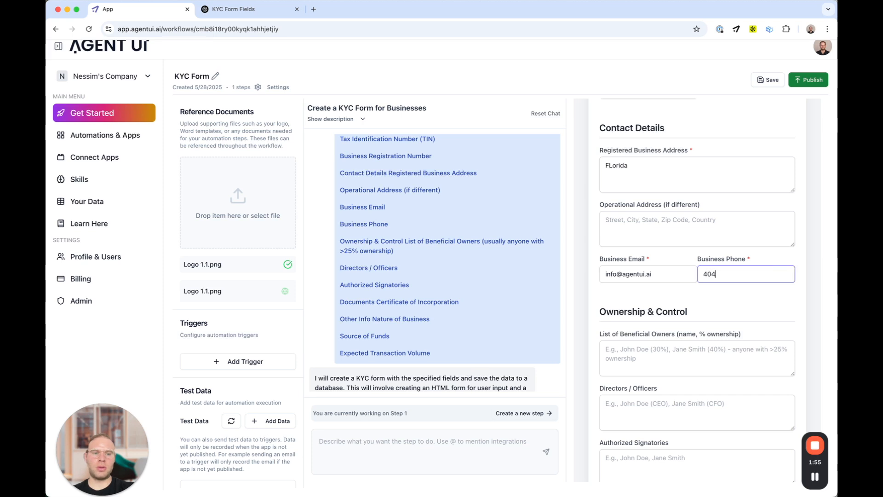
left_click(677, 358)
scroll(677, 360, "down", 5)
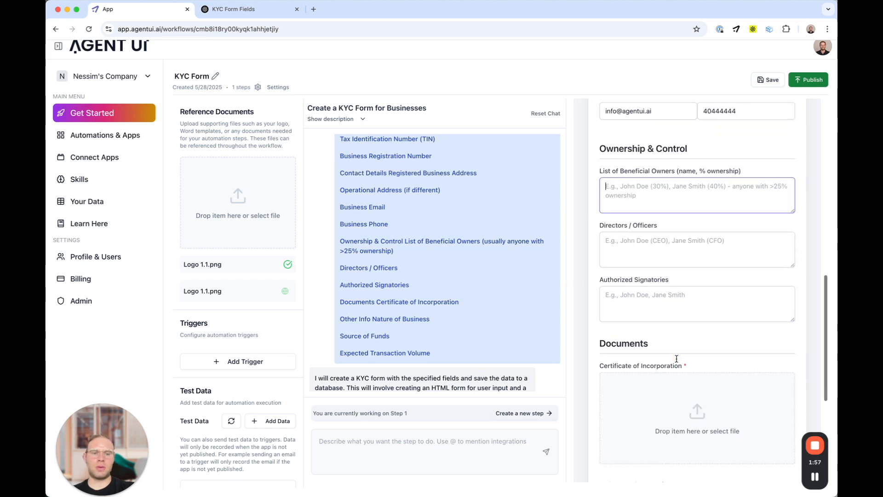
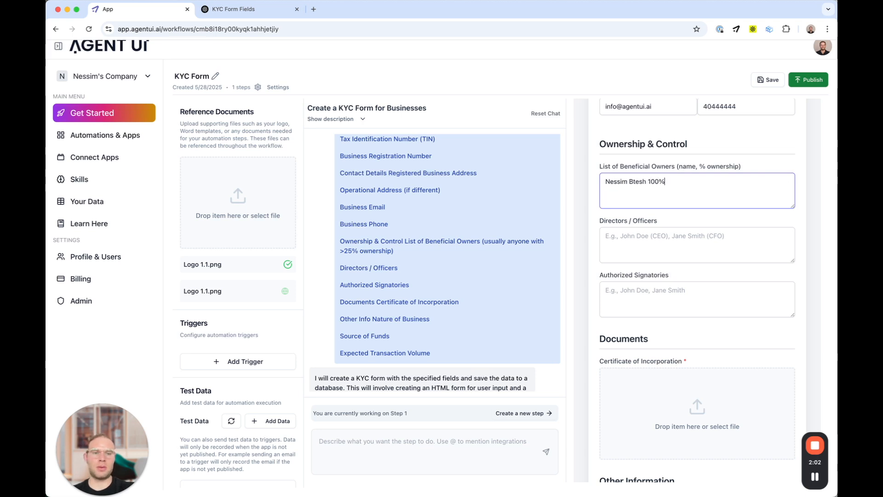
Step: Fill beneficial owners and directors with the owner's name and attach Avatar_512x512.png as the certificate
left_click(639, 234)
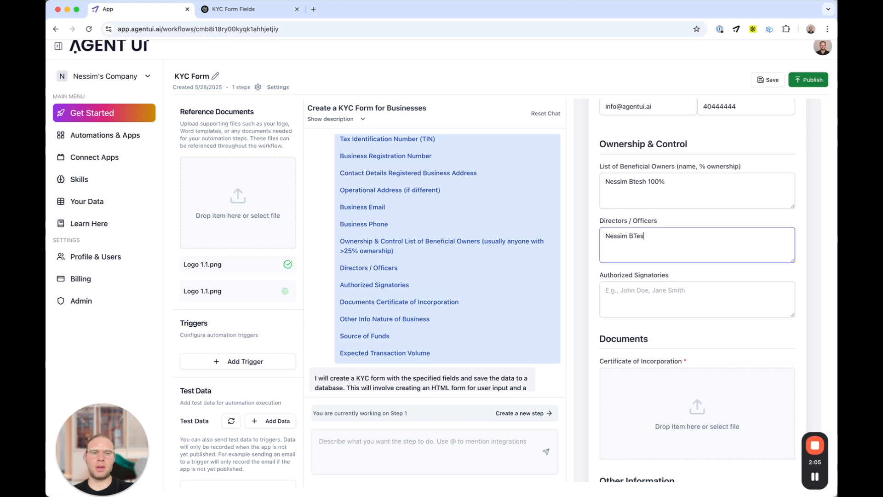
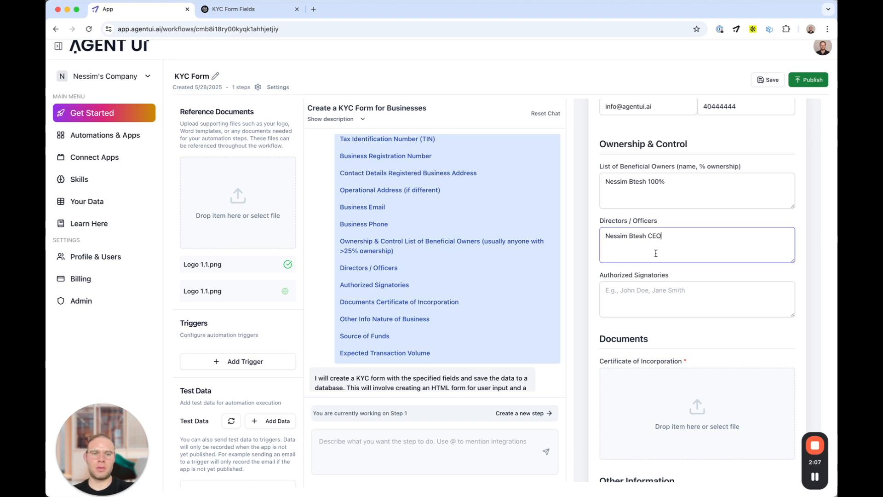
scroll(656, 253, "down", 3)
left_click(653, 307)
left_click(431, 213)
left_click(608, 338)
Step: Enter 'Artificial Inteligence' as nature of business and 'Person' as source of funds, then submit
scroll(621, 355, "down", 3)
scroll(622, 354, "down", 2)
left_click(636, 290)
type("Artificial")
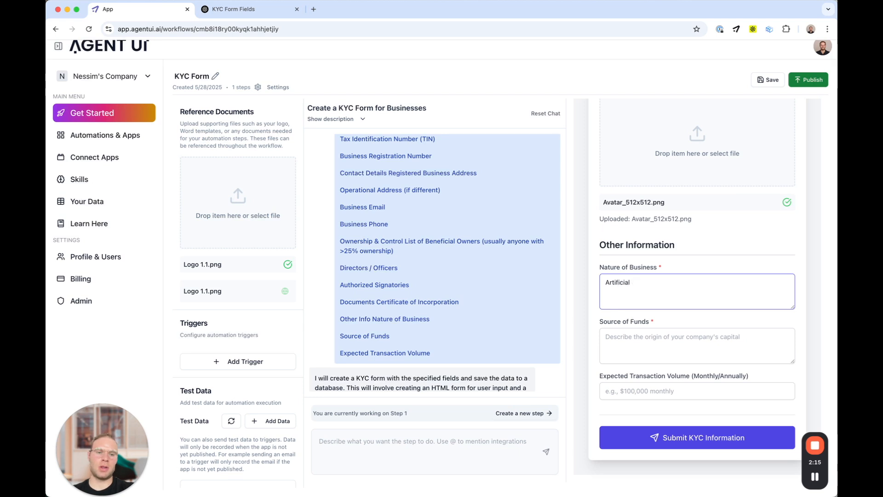
type(" Inteligence")
left_click(646, 348)
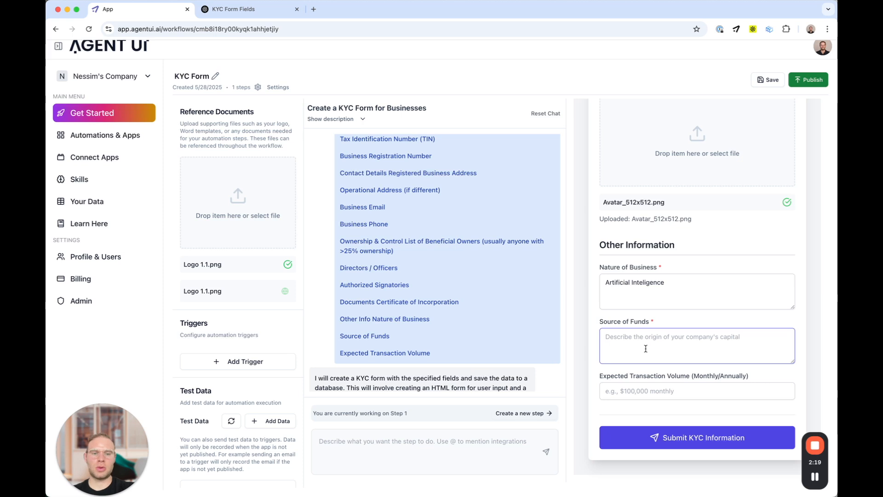
type("Person")
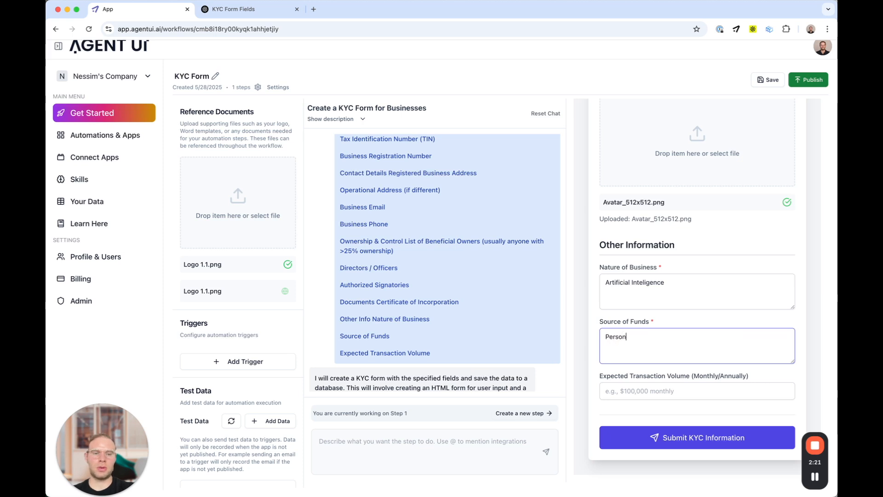
left_click(671, 437)
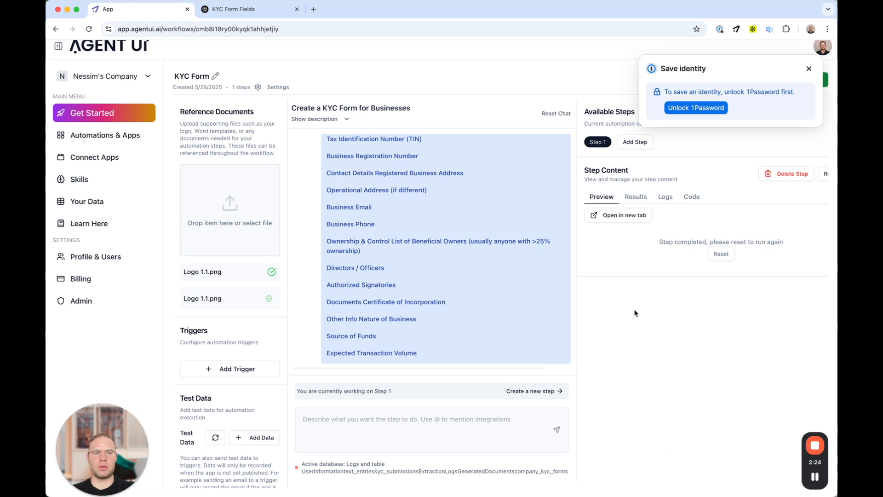
Step: Add Step 2 and describe it as e-mailing the previous step's results to the business address
left_click(809, 68)
triple_click(355, 474)
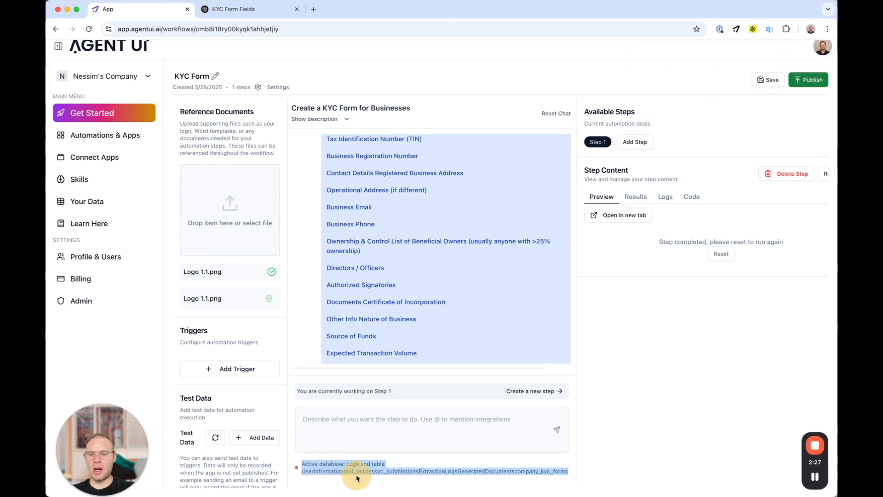
left_click(371, 464)
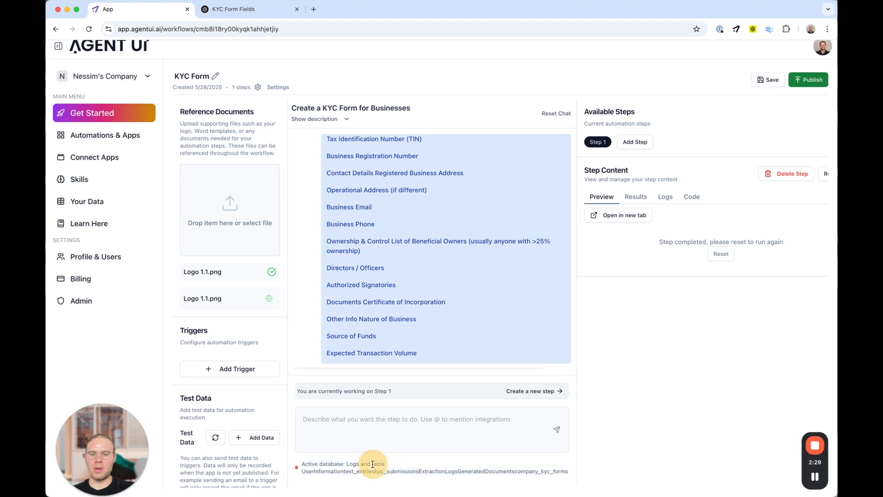
left_click(642, 145)
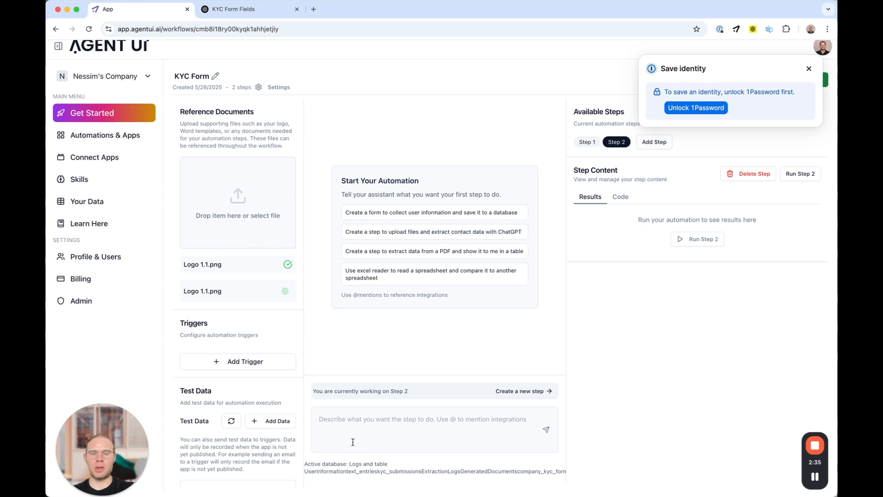
left_click(809, 69)
left_click(313, 439)
type("use the results from the prev")
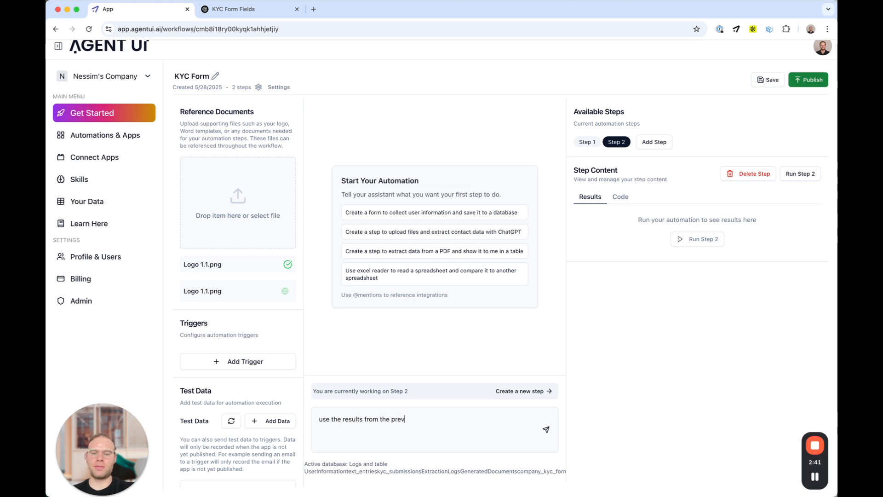
type("iouse step and send to m")
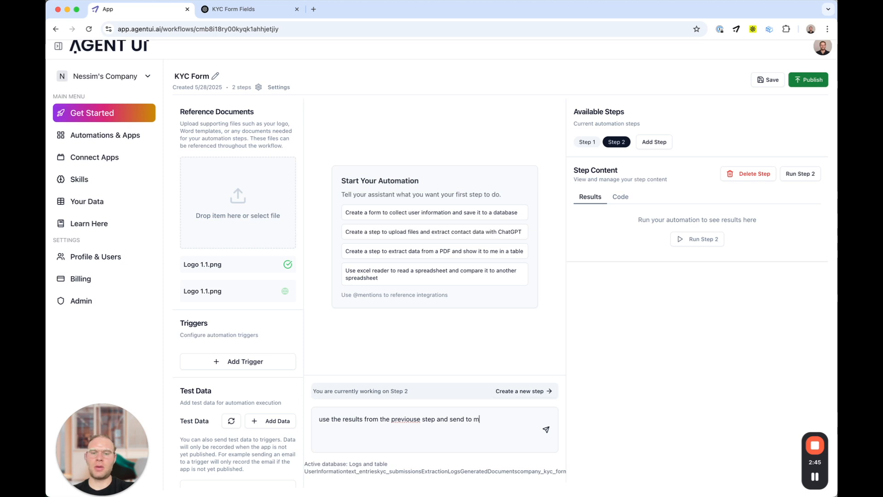
key("BackSpace")
type("to my email")
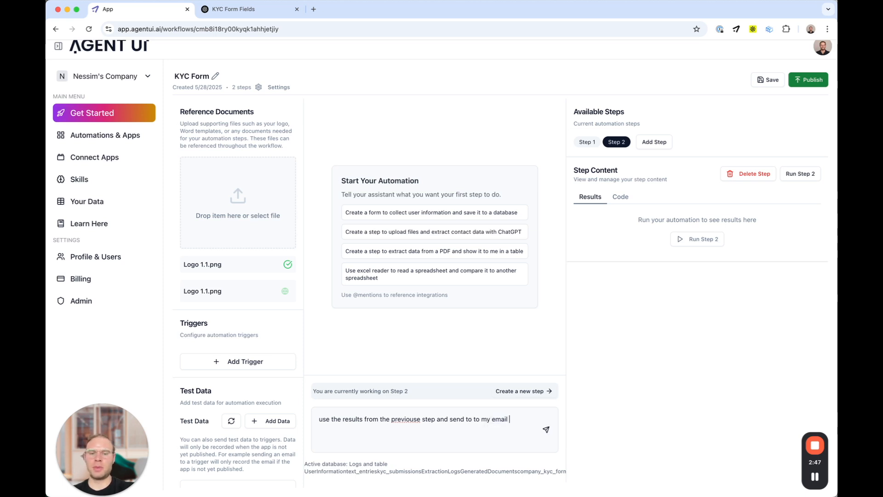
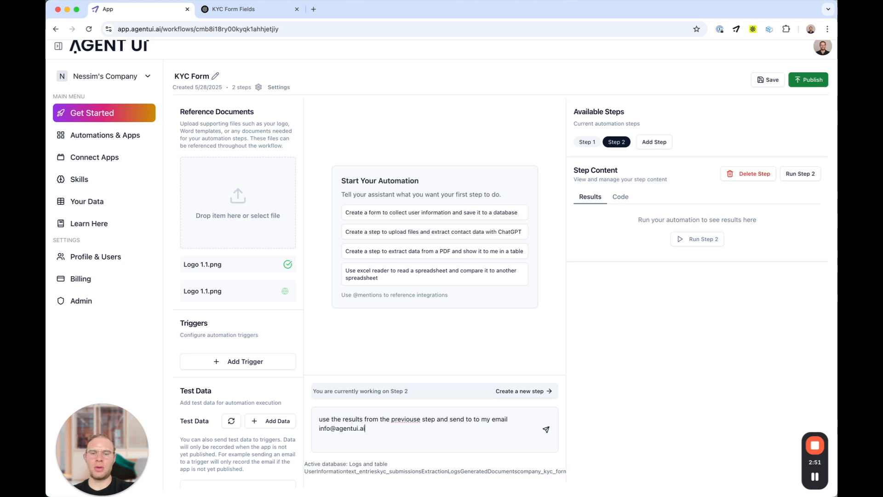
Step: Send the Step 2 e-mail request to the assistant
key("Return")
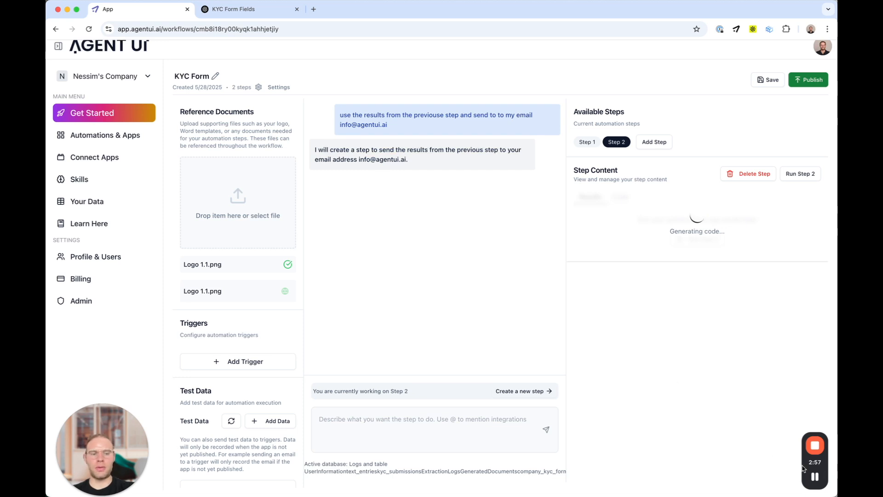
Step: Run Step 2 and confirm the result reads 'Email sent successfully'
mouse_move(815, 475)
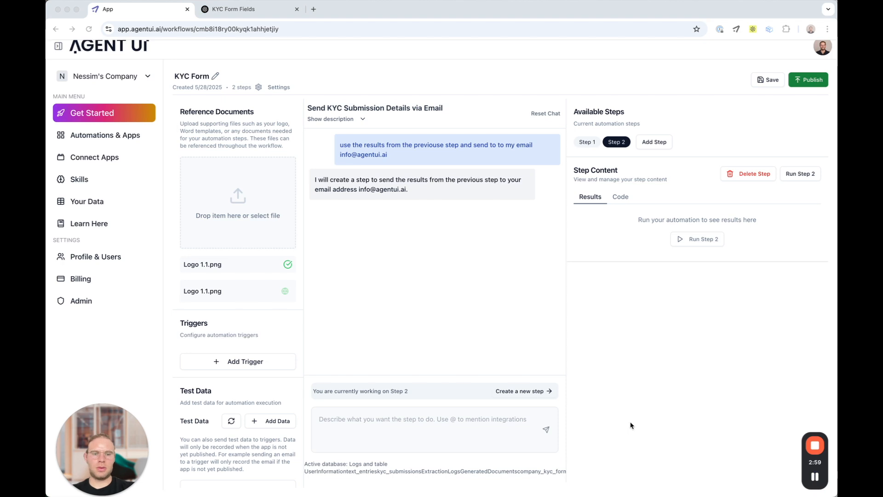
left_click(702, 239)
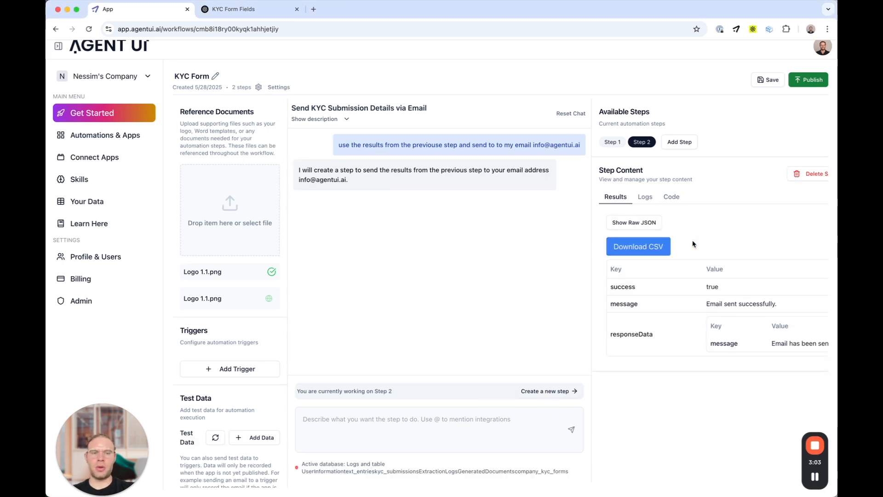
left_click_drag(704, 307, 767, 303)
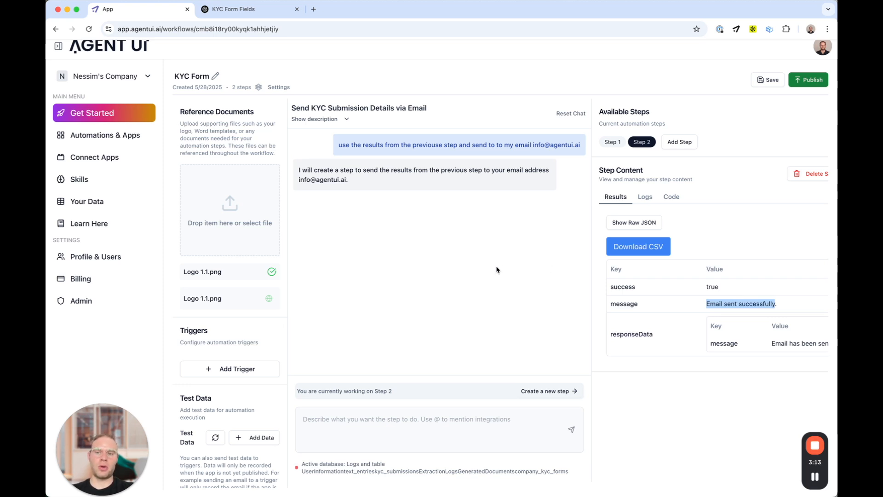
Step: Add a Public App trigger and view its copied link's form in a new tab
left_click(237, 370)
left_click(216, 404)
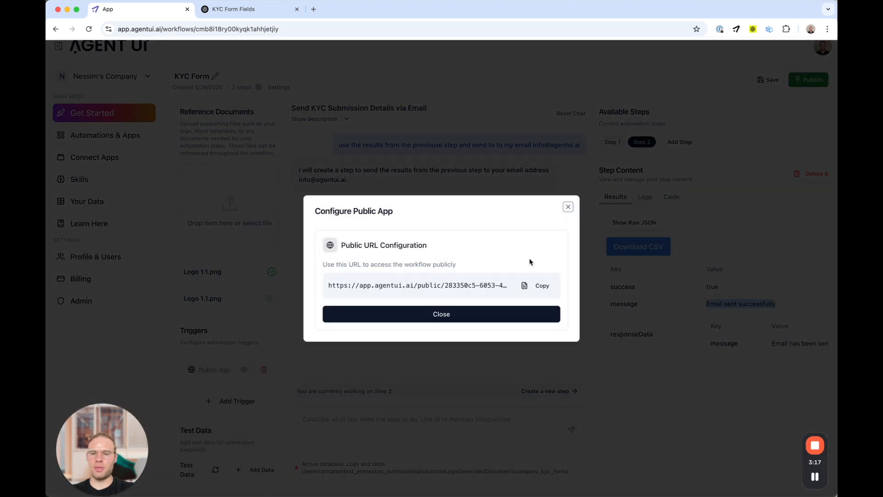
left_click(541, 284)
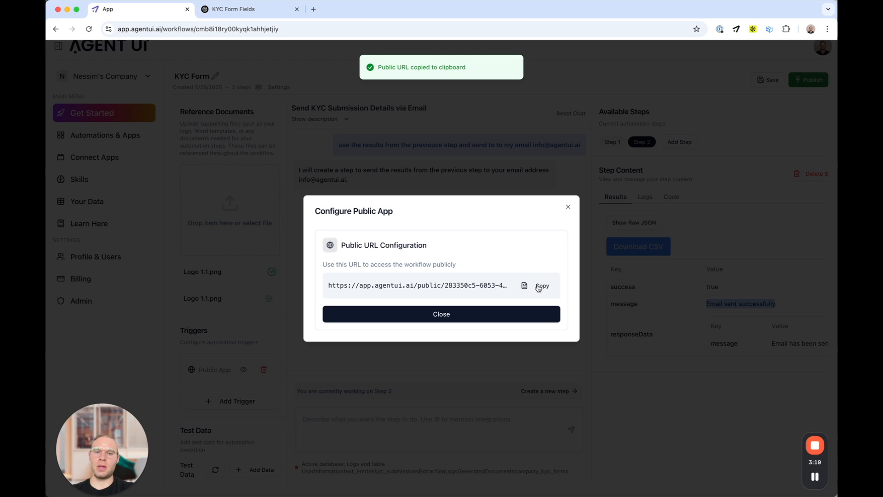
key("super+t")
key("super+v")
key("Return")
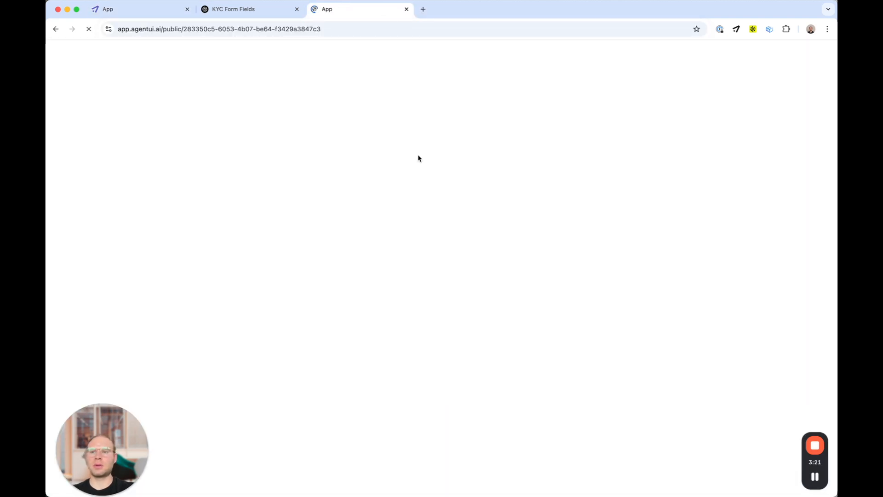
scroll(418, 159, "down", 5)
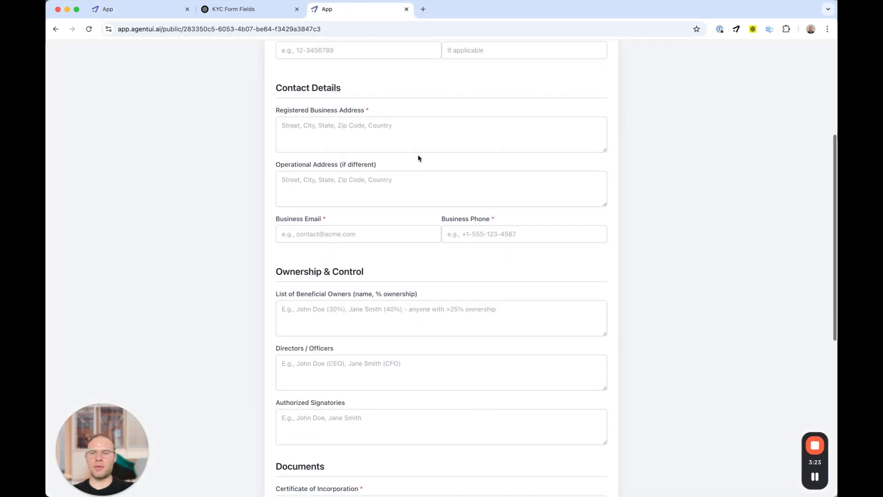
scroll(419, 158, "down", 7)
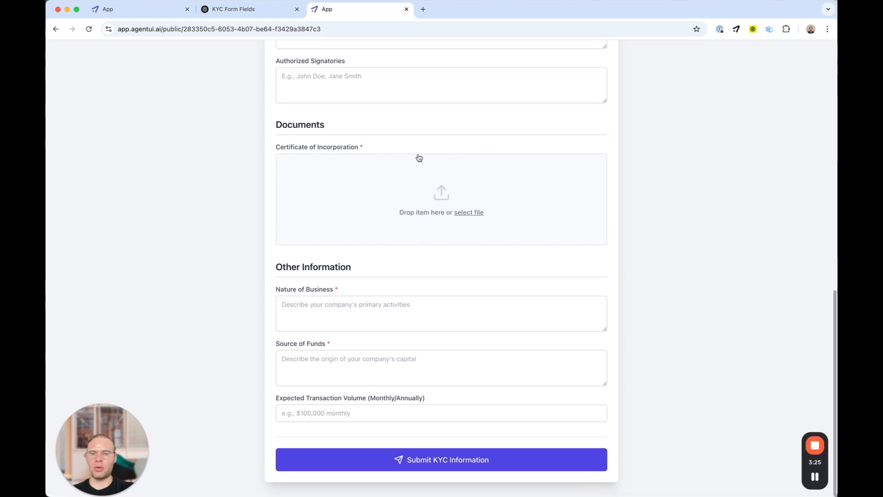
scroll(418, 159, "up", 12)
Step: Close the form tab and trigger dialog, returning to Automations & Apps
key("super+w")
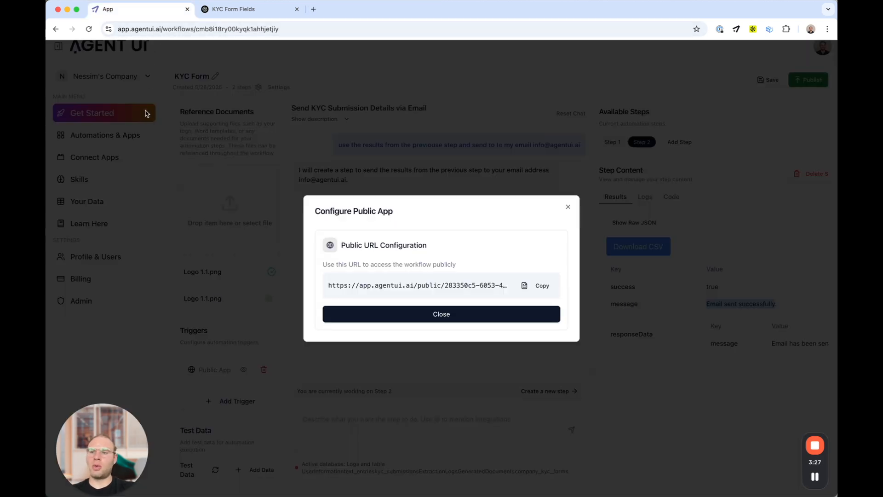
left_click(134, 132)
left_click(127, 138)
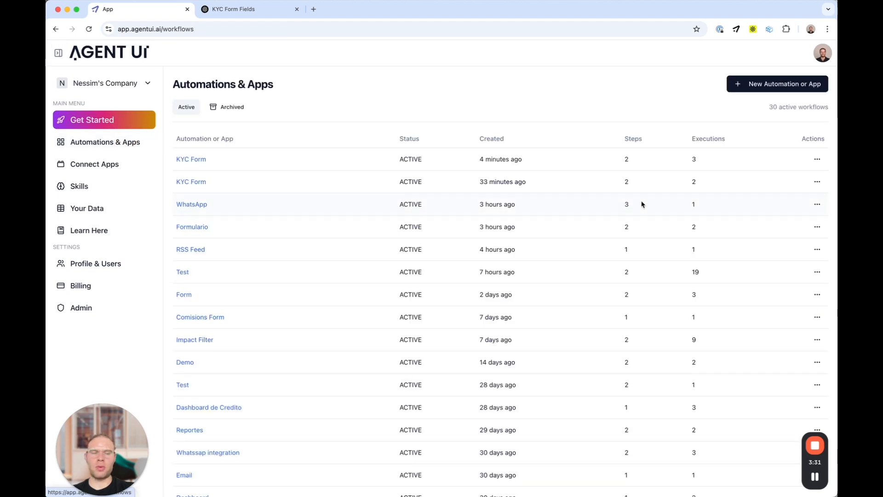
Step: Create a new app named Dashboard KYC
left_click(753, 84)
type("Das")
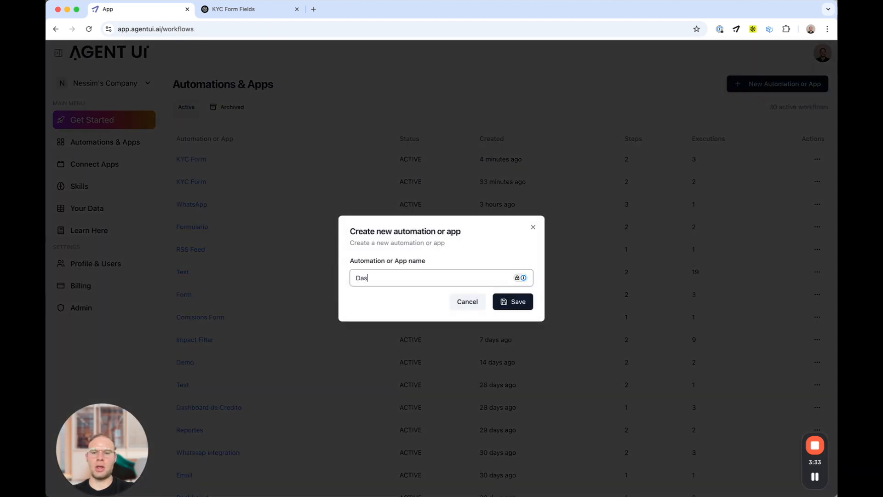
type("hboard KYC")
left_click(509, 302)
Step: Describe the first step: a three-column dashboard showing KYC status and letting me update it
left_click(367, 447)
type("Create dashboard w")
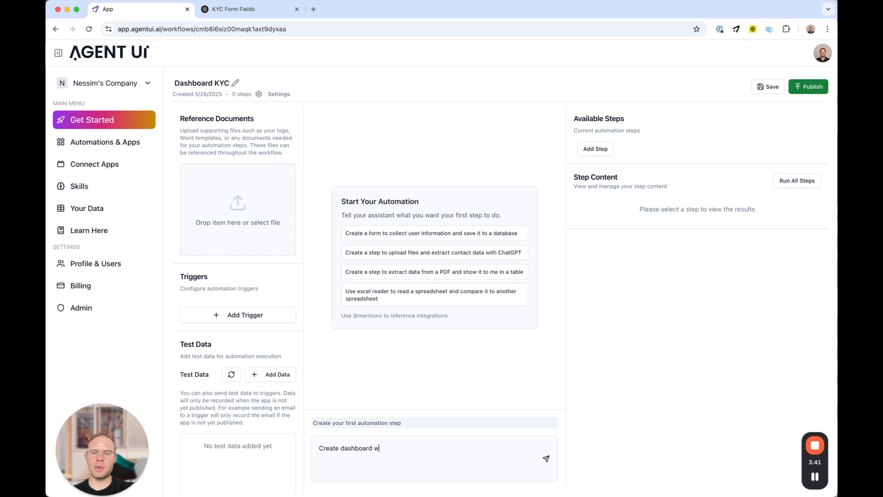
type("ith three columns and use")
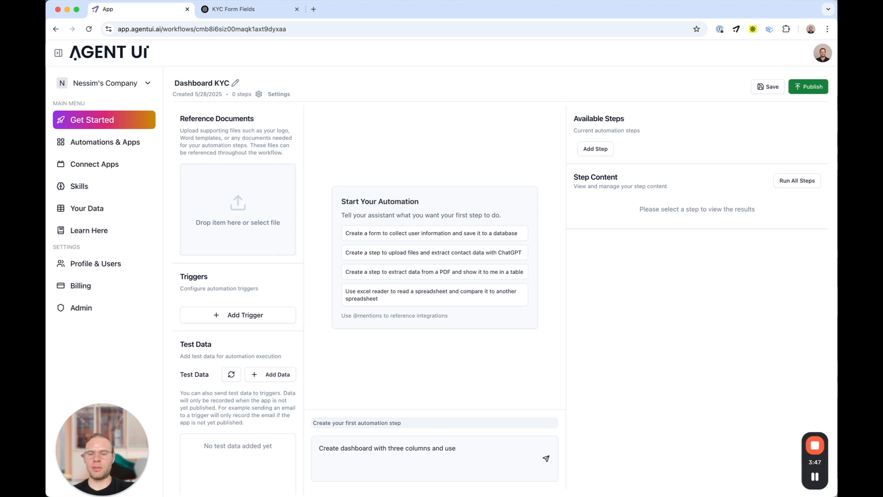
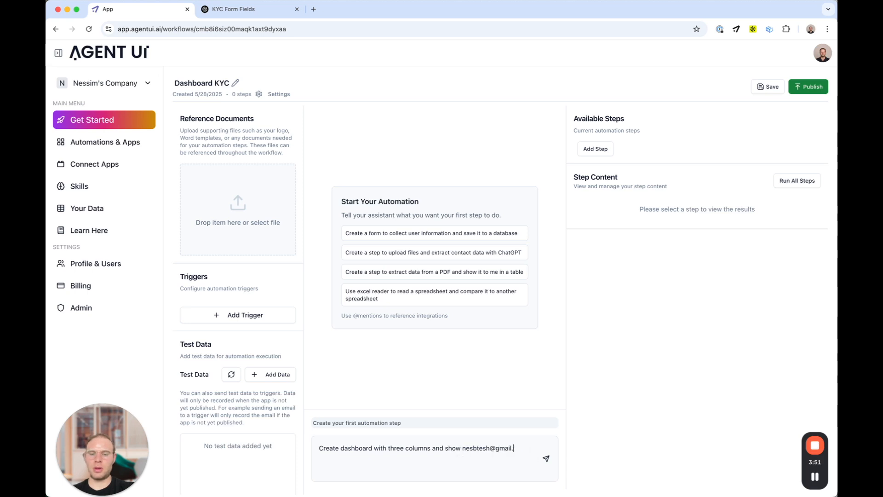
type("me the status of")
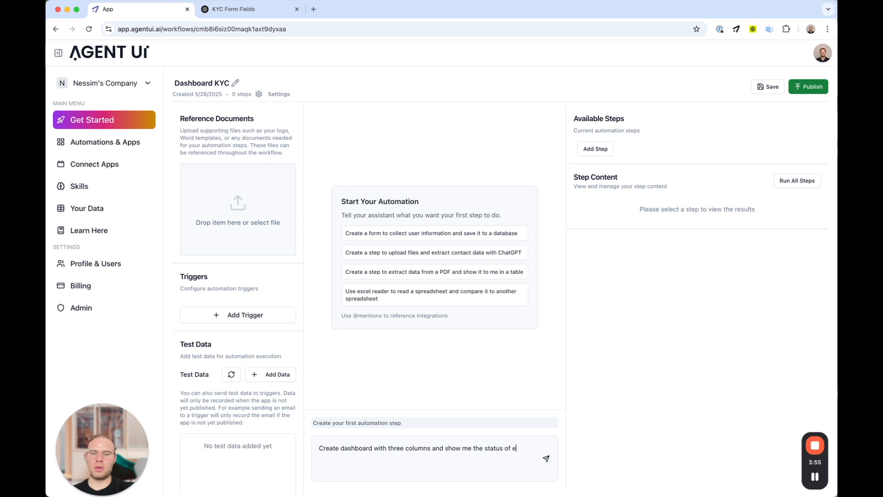
type(" the KYC and")
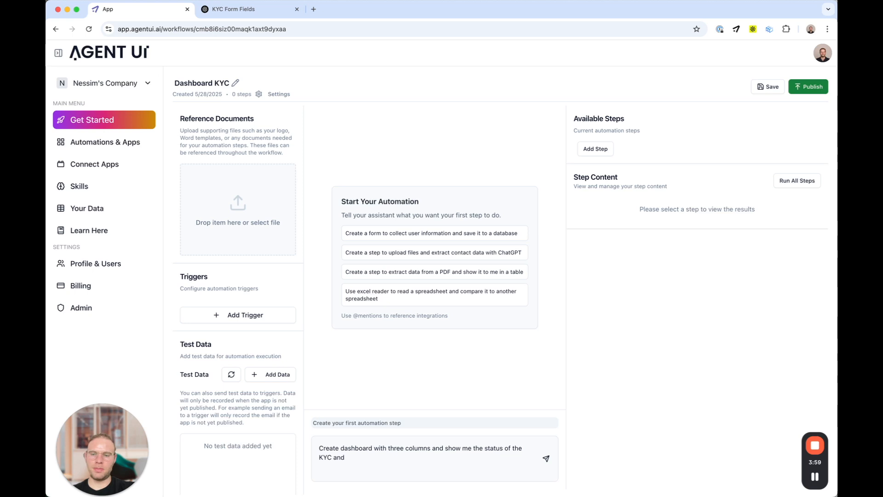
type(" let me uopdate it, please use the database")
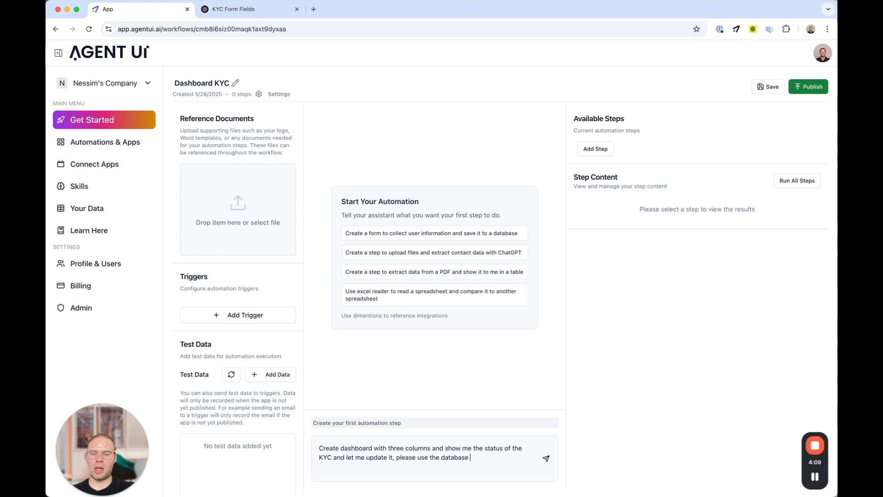
Step: Reference the Logs > company_kyc_forms table in the request and send it
type("@")
scroll(432, 414, "down", 3)
left_click(434, 449)
scroll(432, 442, "down", 1)
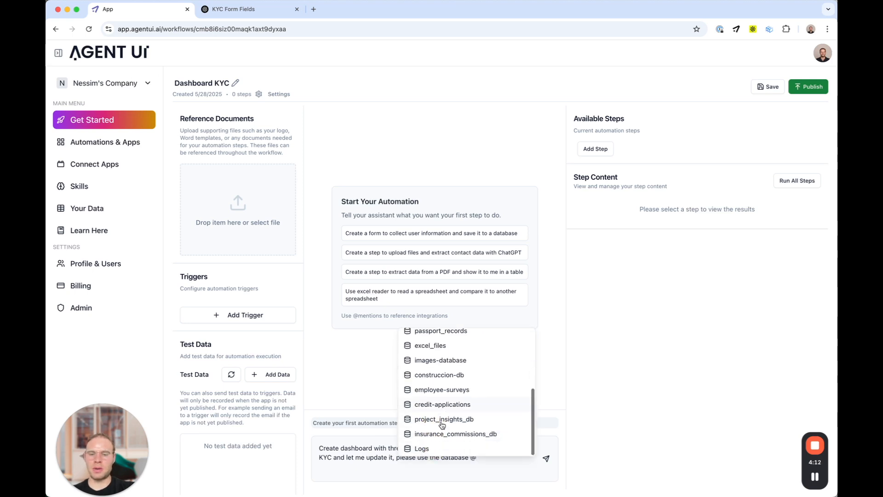
left_click(429, 451)
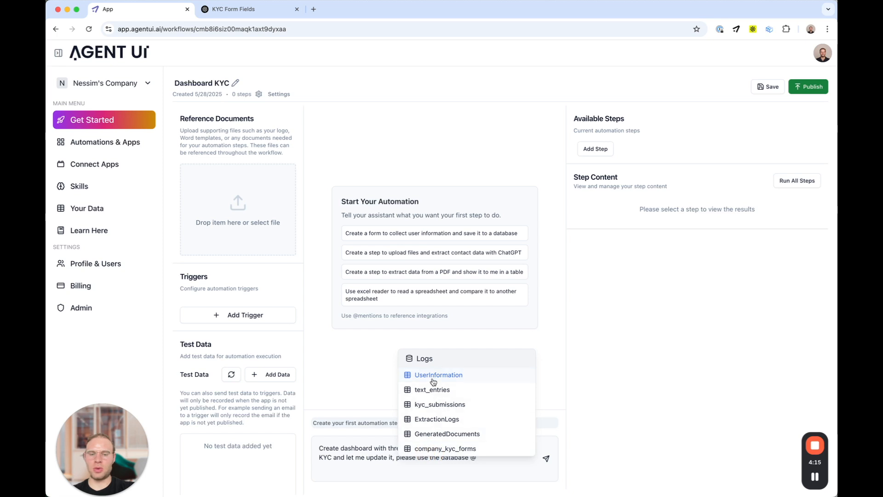
left_click(436, 448)
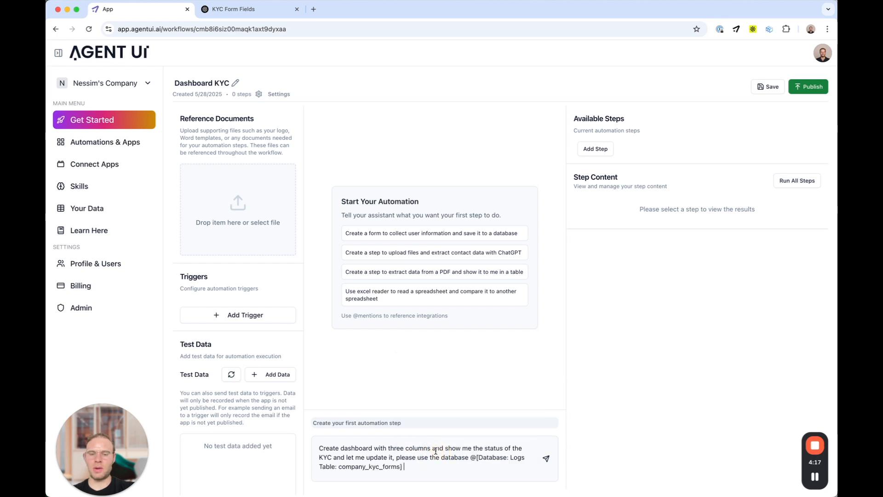
left_click(546, 461)
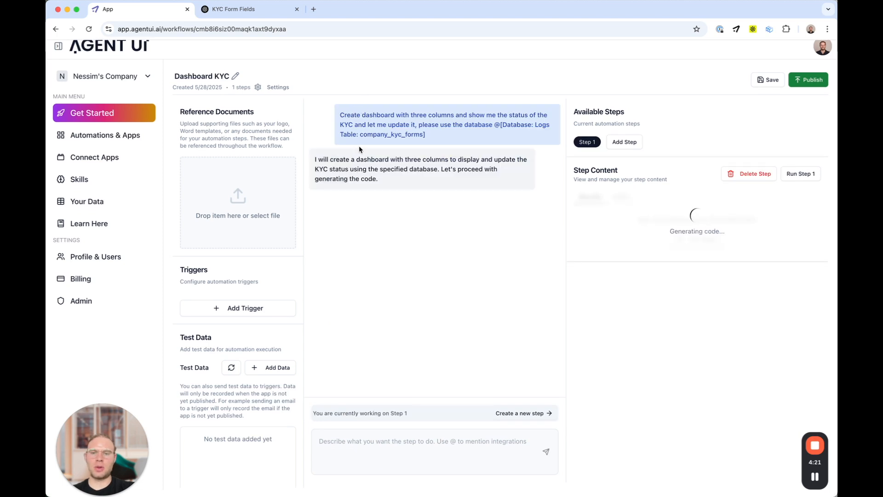
Step: Preview the generated dashboard showing Pending Review (1), Approved (0) and Rejected (0) columns
left_click_drag(380, 184, 315, 160)
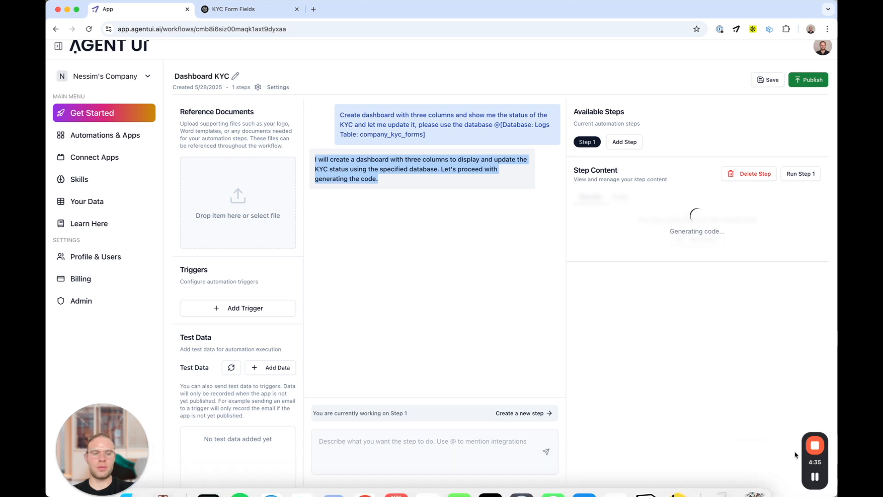
left_click(812, 479)
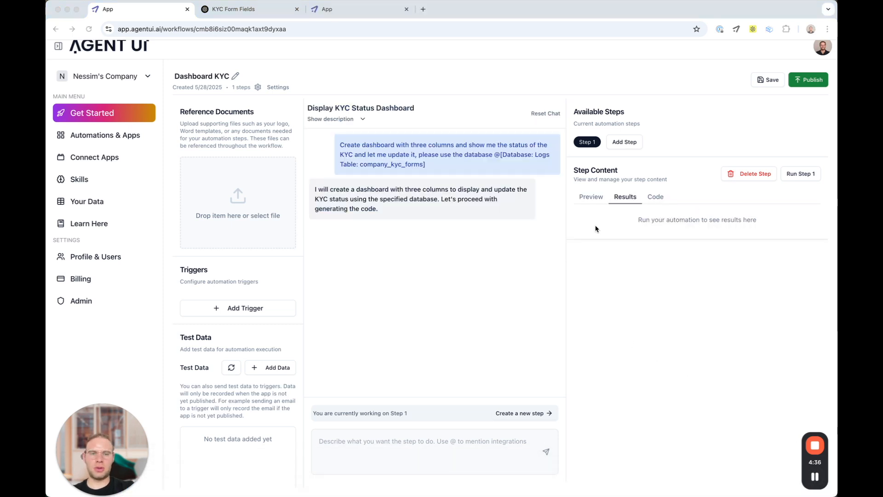
left_click(588, 197)
left_click(588, 198)
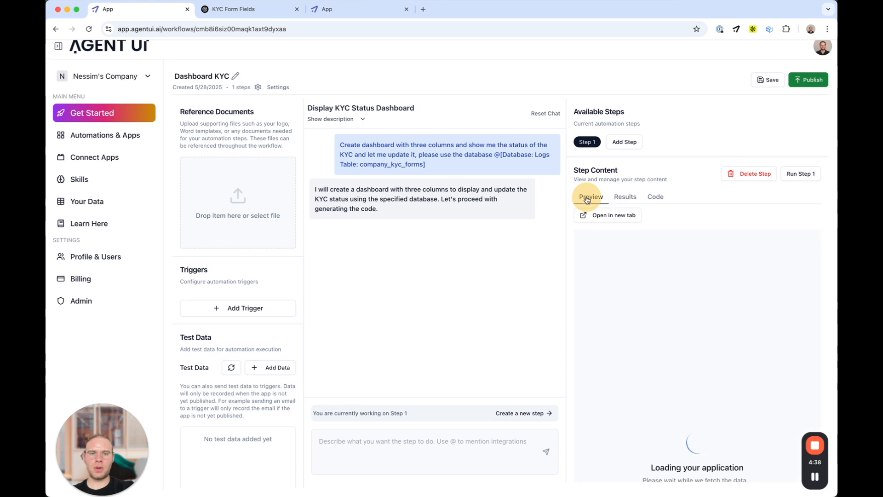
left_click(621, 198)
left_click(591, 198)
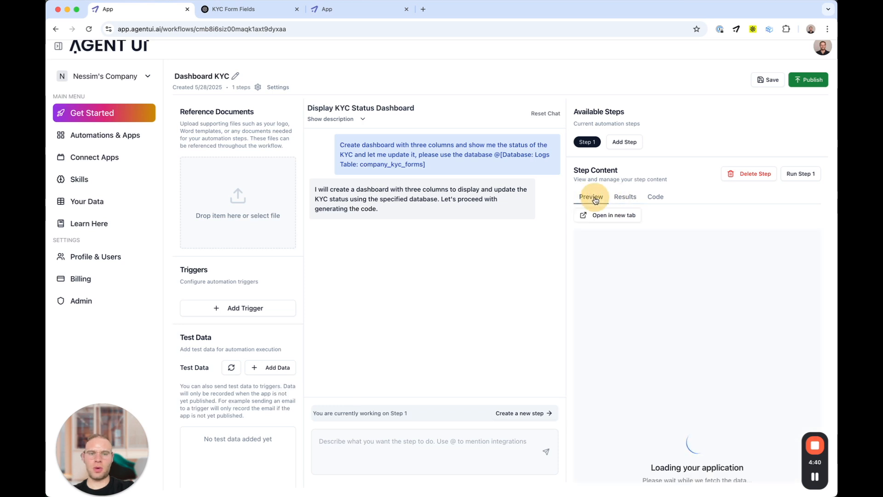
scroll(596, 263, "down", 5)
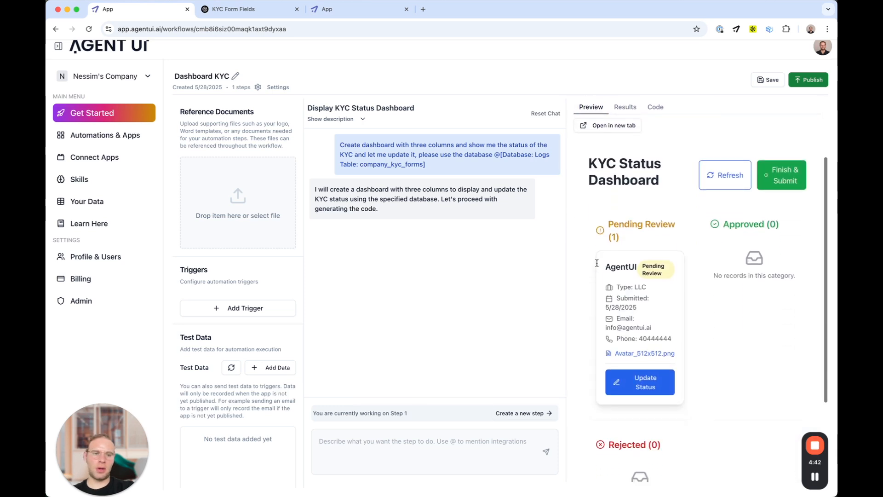
Step: Add a Public App trigger and load its copied public URL in a new tab
left_click(223, 310)
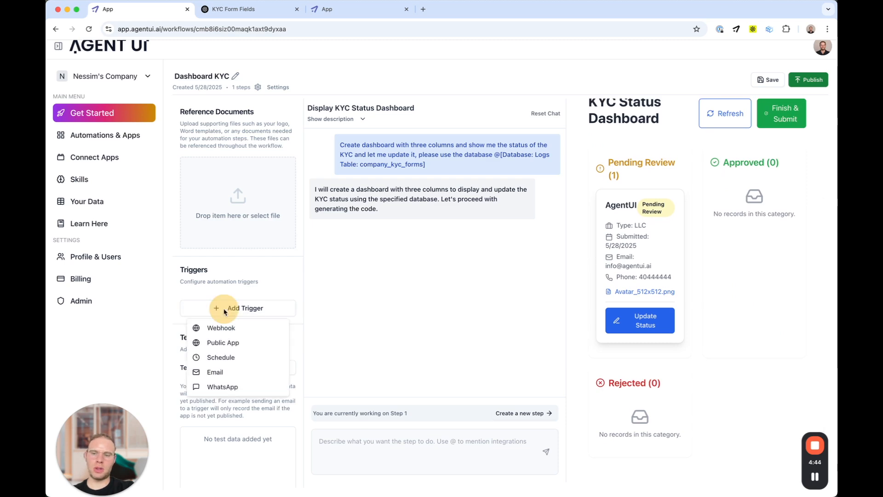
left_click(222, 345)
left_click(531, 289)
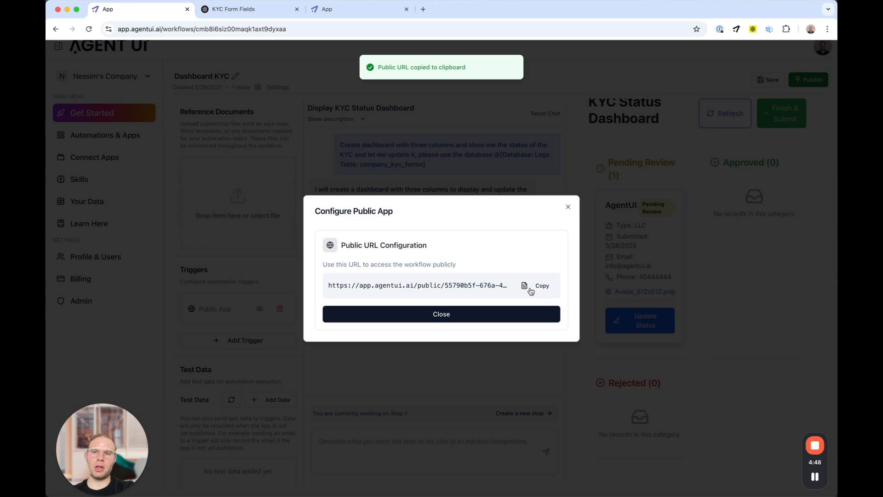
key("super+t")
key("super+v")
key("Return")
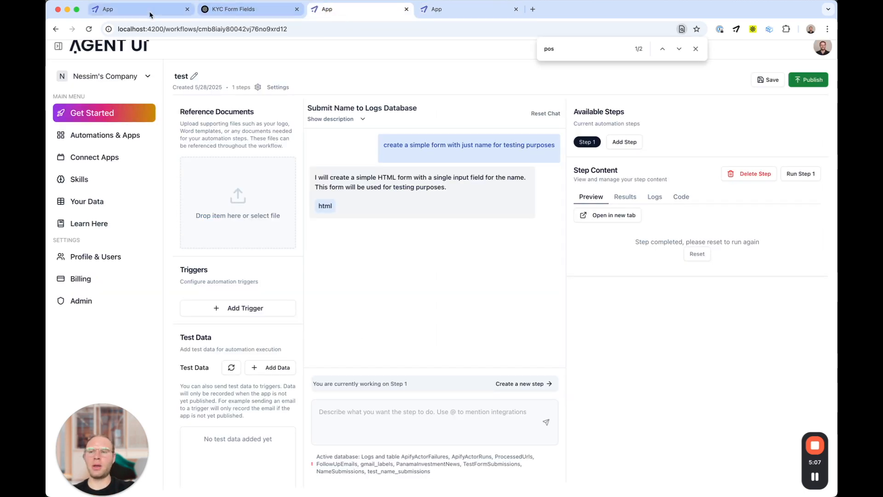
left_click(149, 15)
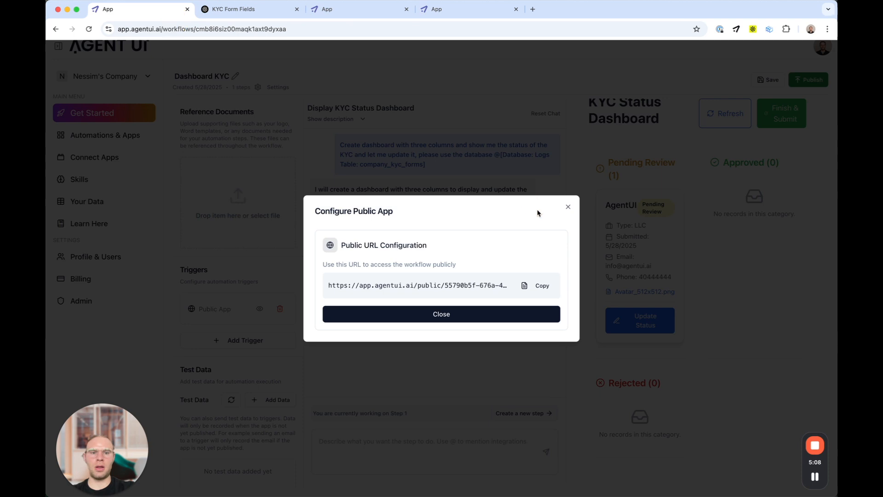
Step: Change the AgentUI submission's status to Approved in the editor preview
left_click(570, 208)
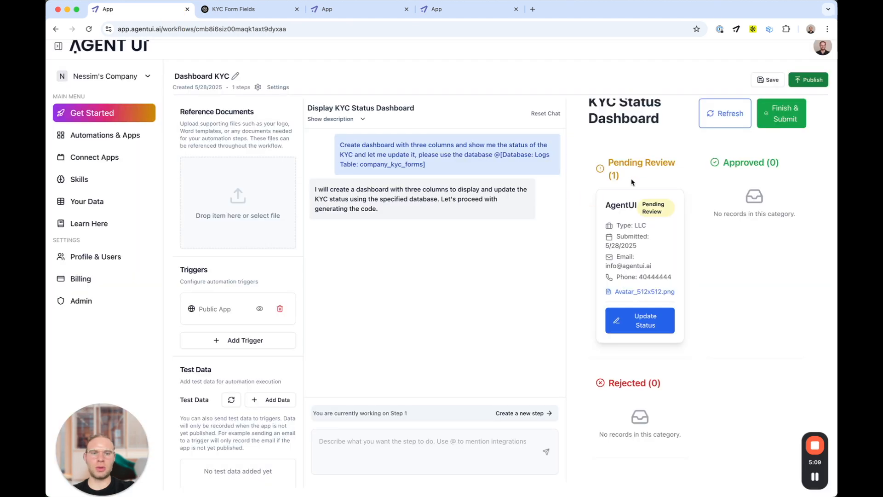
left_click(648, 322)
left_click(414, 292)
left_click(388, 303)
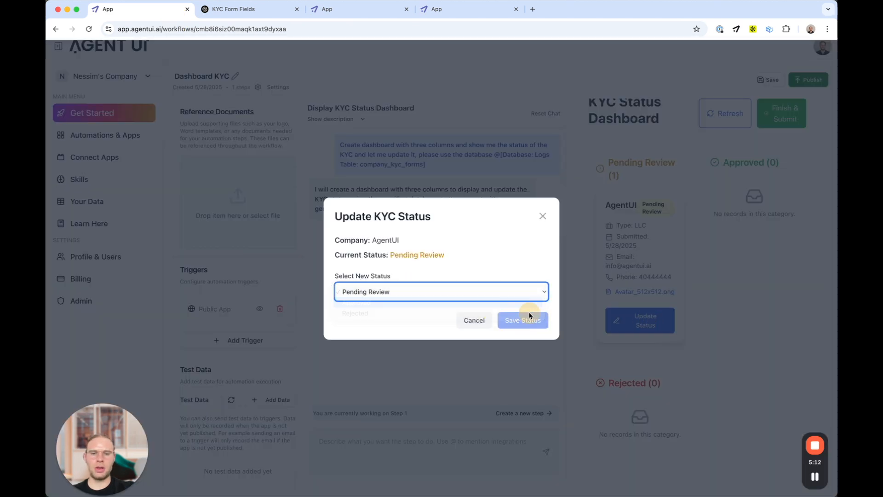
left_click(524, 322)
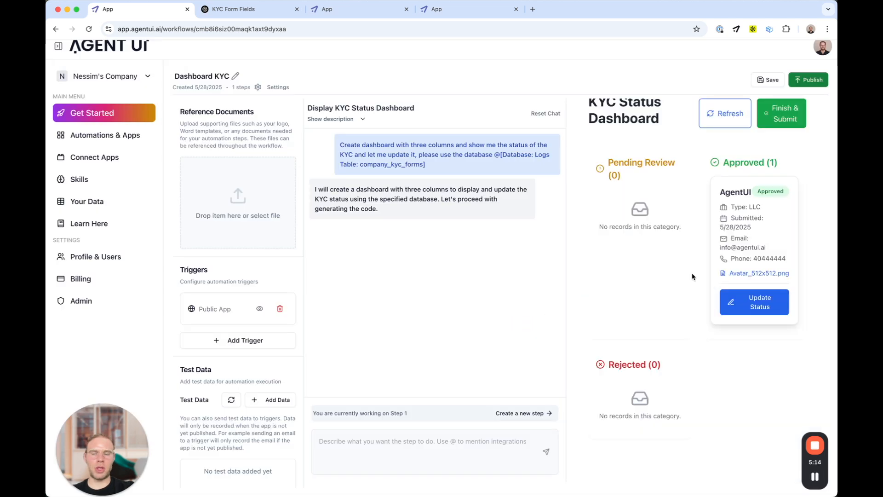
scroll(535, 290, "up", 1)
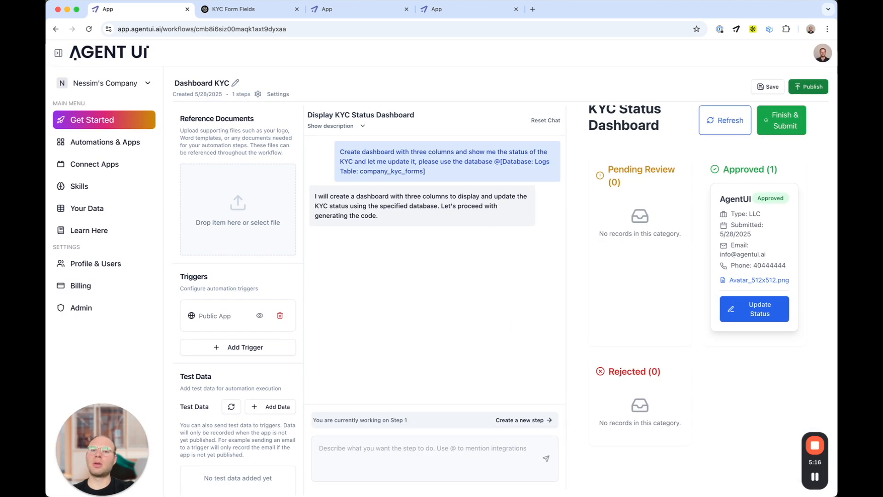
Step: On the reloaded public dashboard, set AgentUI back to Pending Review
left_click(461, 9)
key("super+r")
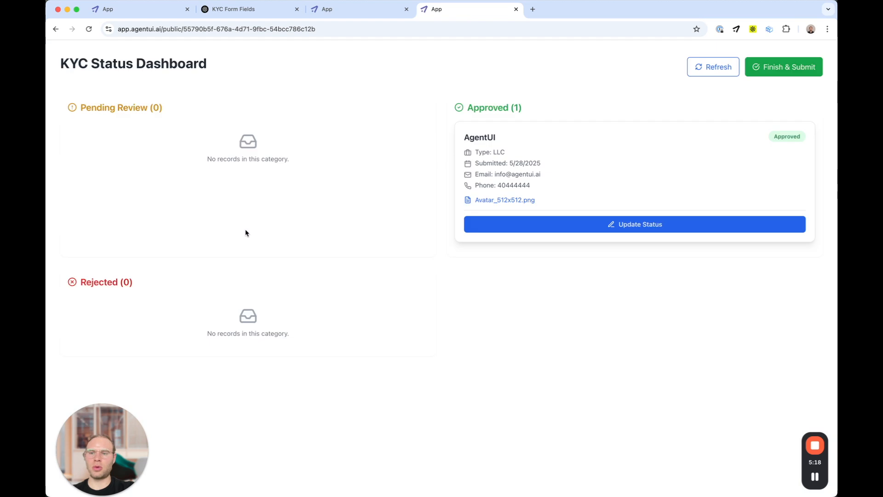
left_click(512, 225)
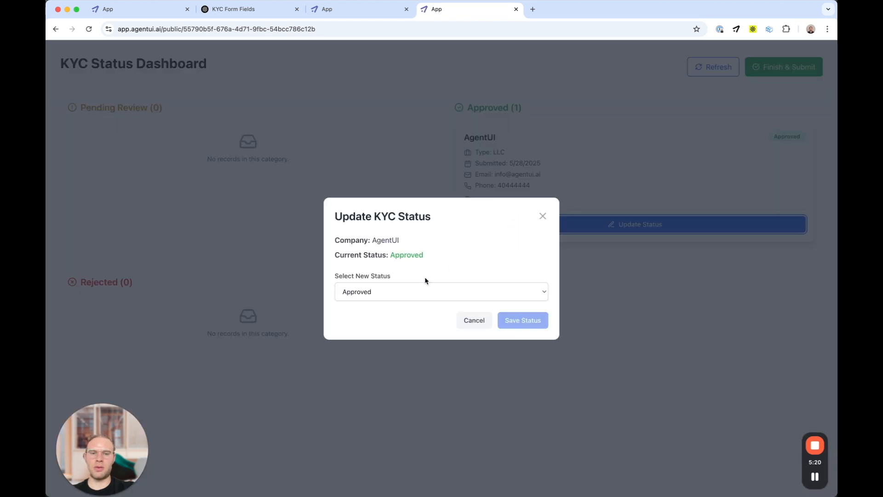
left_click(390, 292)
left_click(385, 282)
left_click(526, 325)
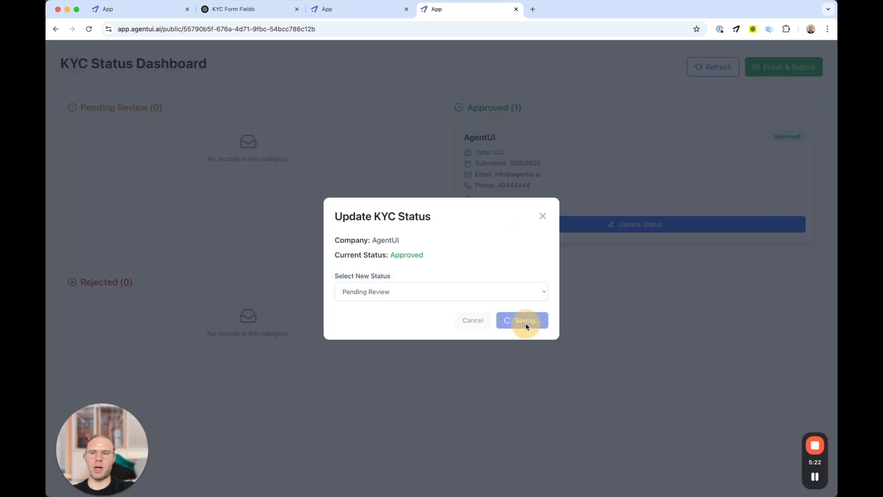